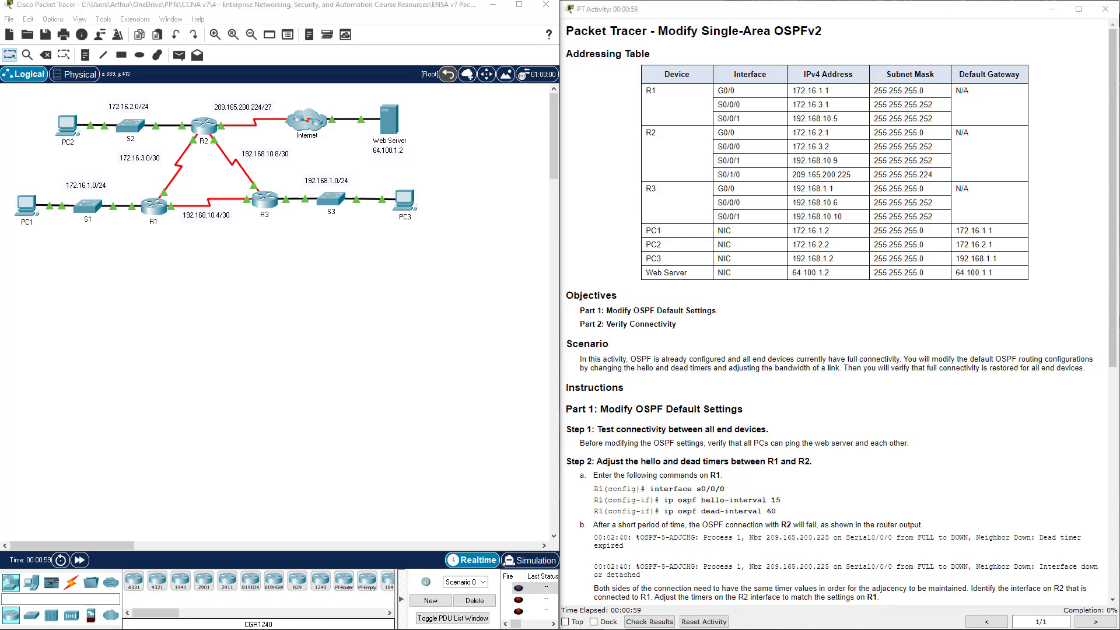
# - Read the Scenario and Part 1 Step 1 instructions about verifying that all PCs can ping
pyautogui.moveTo(580, 357); pyautogui.dragTo(1022, 388)
pyautogui.click(820, 384)
pyautogui.scroll(-2, 738, 366)
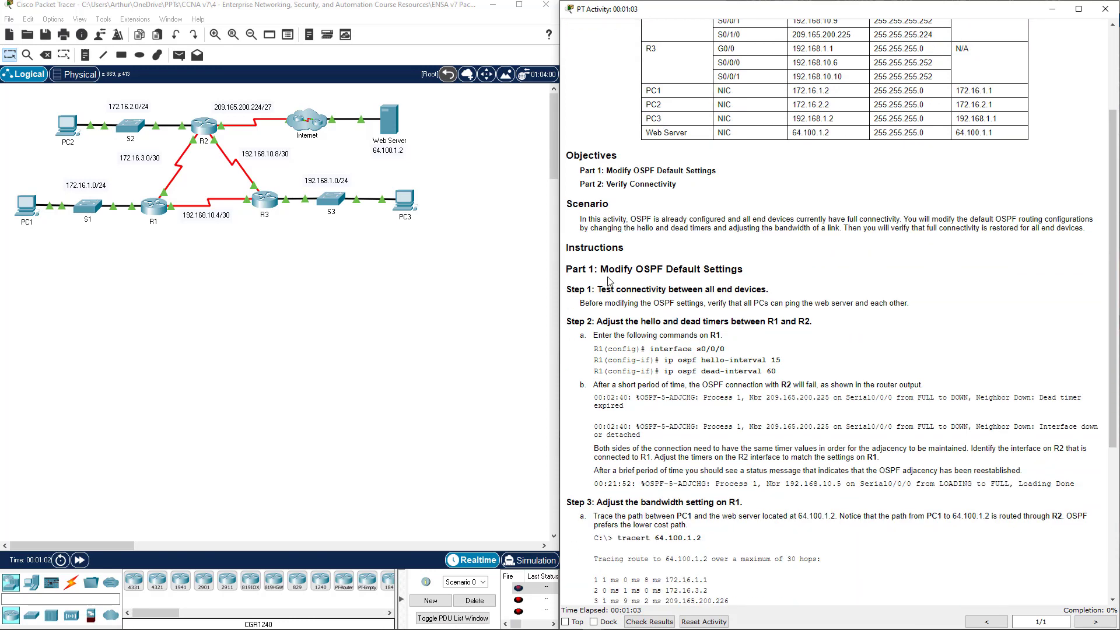
pyautogui.moveTo(594, 269); pyautogui.dragTo(766, 272)
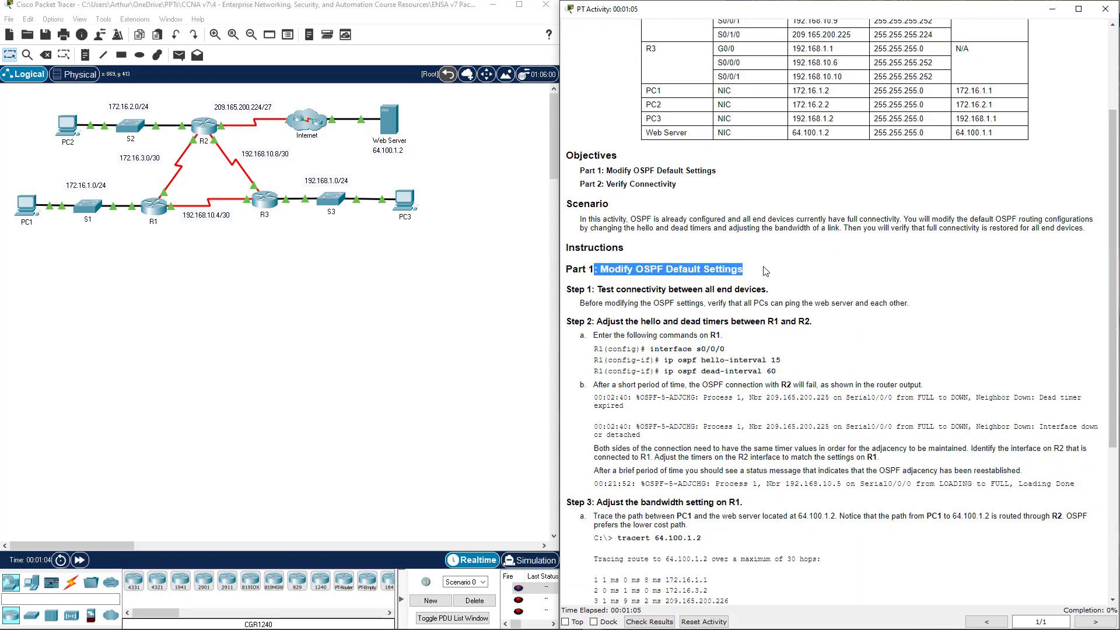
pyautogui.click(765, 272)
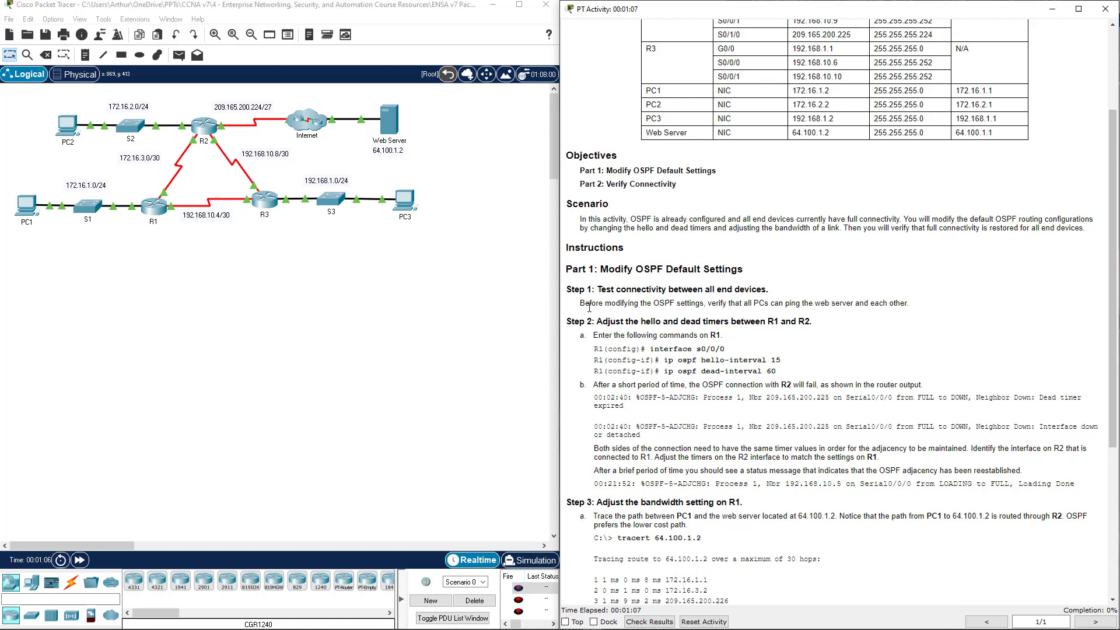
pyautogui.moveTo(581, 303); pyautogui.dragTo(707, 303)
pyautogui.click(708, 304)
pyautogui.moveTo(708, 303); pyautogui.dragTo(914, 305)
# - Ping the web server 64.100.1.2 from PC1's Command Prompt, getting 3 of 4 replies
pyautogui.click(343, 291)
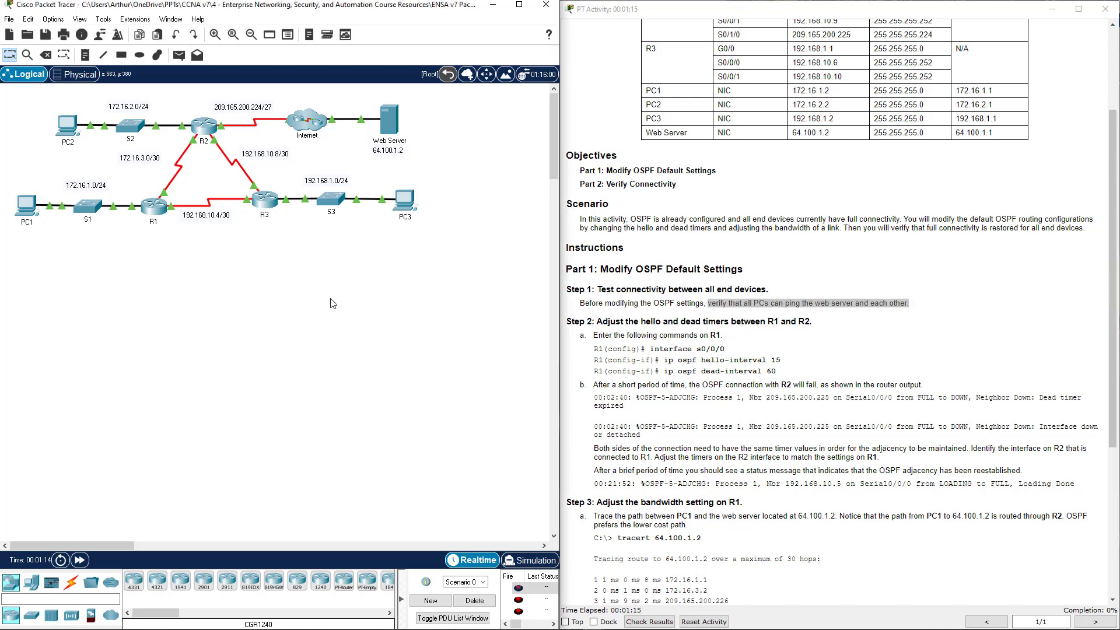
pyautogui.click(25, 203)
pyautogui.click(533, 187)
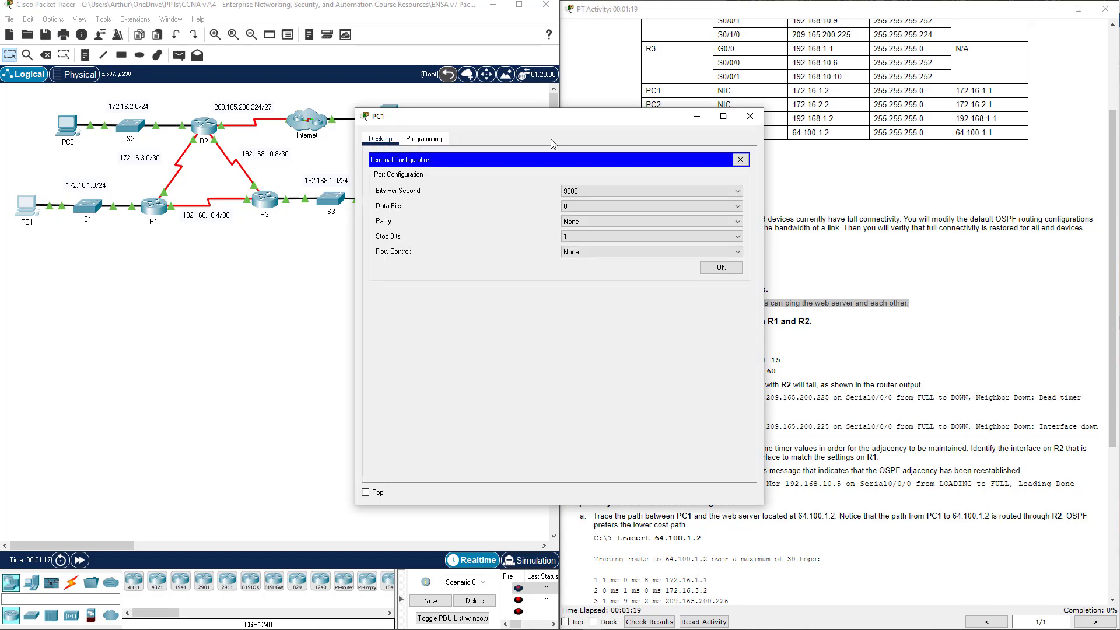
pyautogui.click(740, 160)
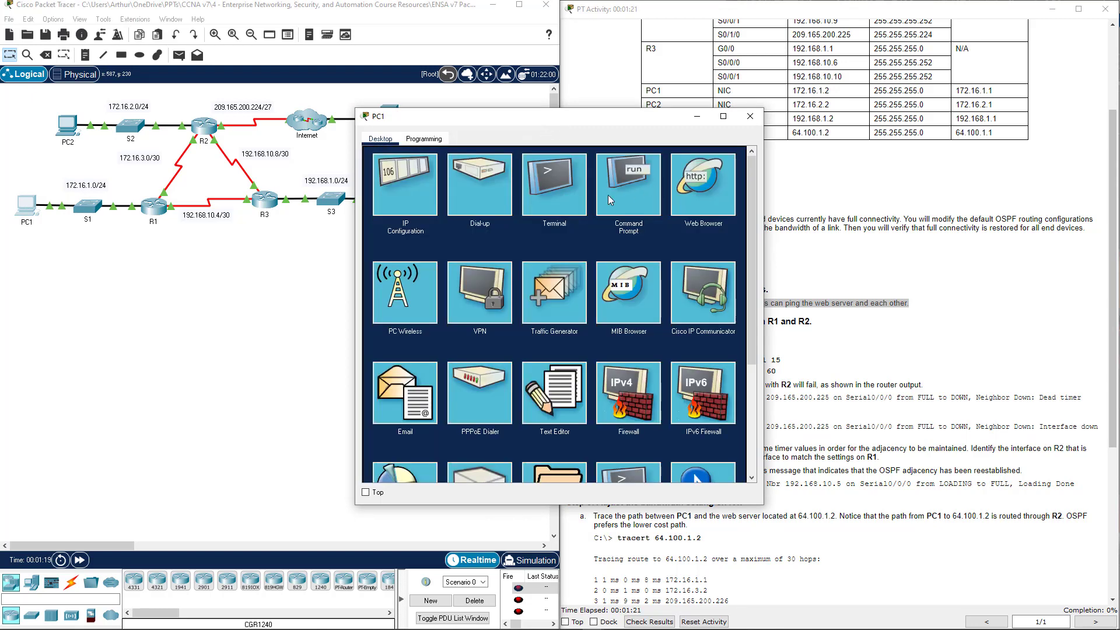
pyautogui.click(601, 194)
pyautogui.moveTo(589, 121); pyautogui.dragTo(638, 185)
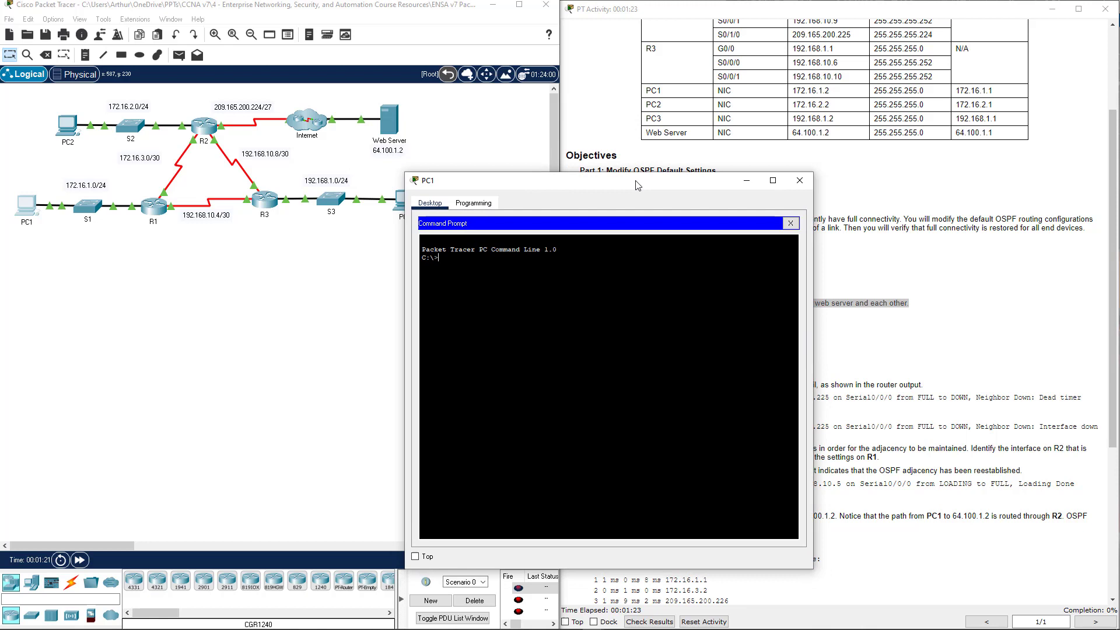
pyautogui.write('ping 64.100.1.2')
pyautogui.press('Return')
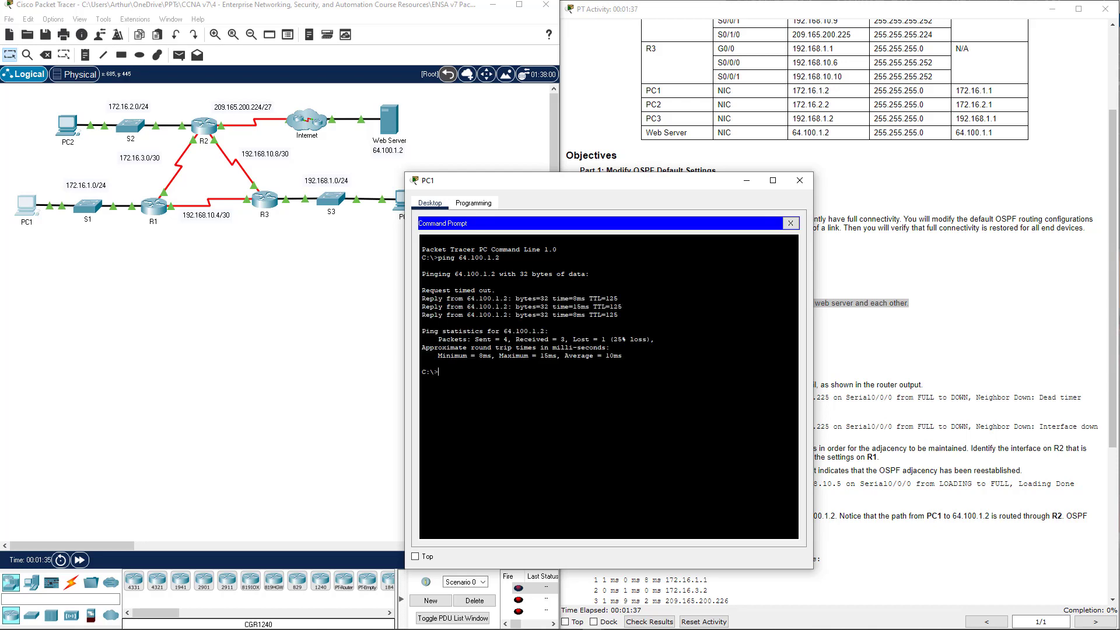
pyautogui.click(800, 180)
# - Run ping 64.100.1.2 from PC2 and PC3; PC3 gets 4 of 4 replies
pyautogui.click(66, 124)
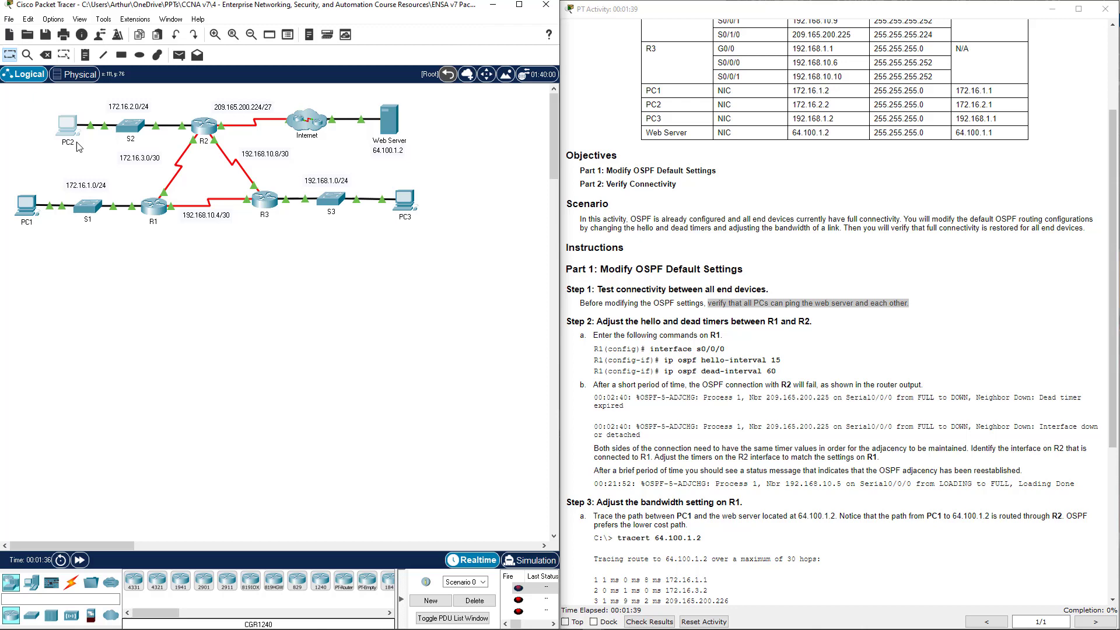
pyautogui.click(639, 195)
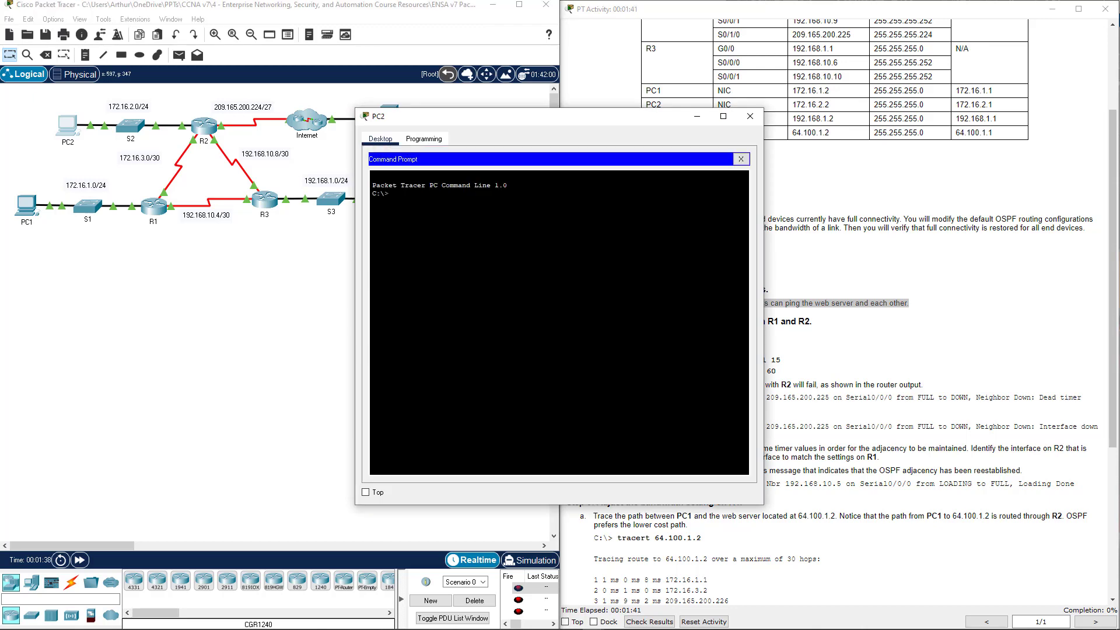
pyautogui.write('ping 64.100.1.2')
pyautogui.press('Return')
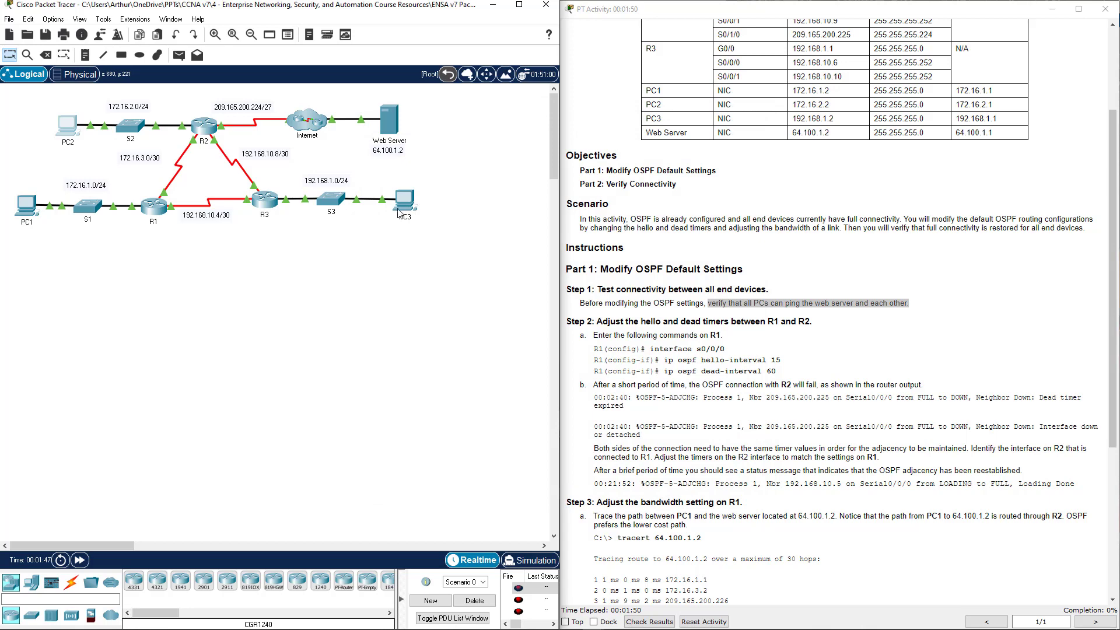
pyautogui.click(403, 218)
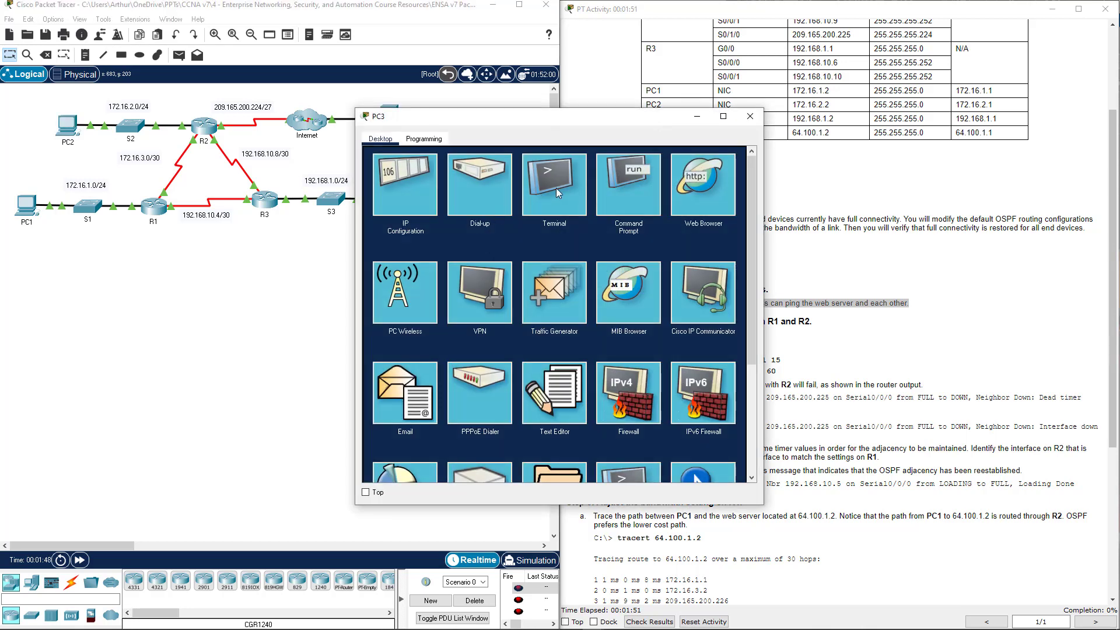
pyautogui.click(556, 188)
pyautogui.write('ping')
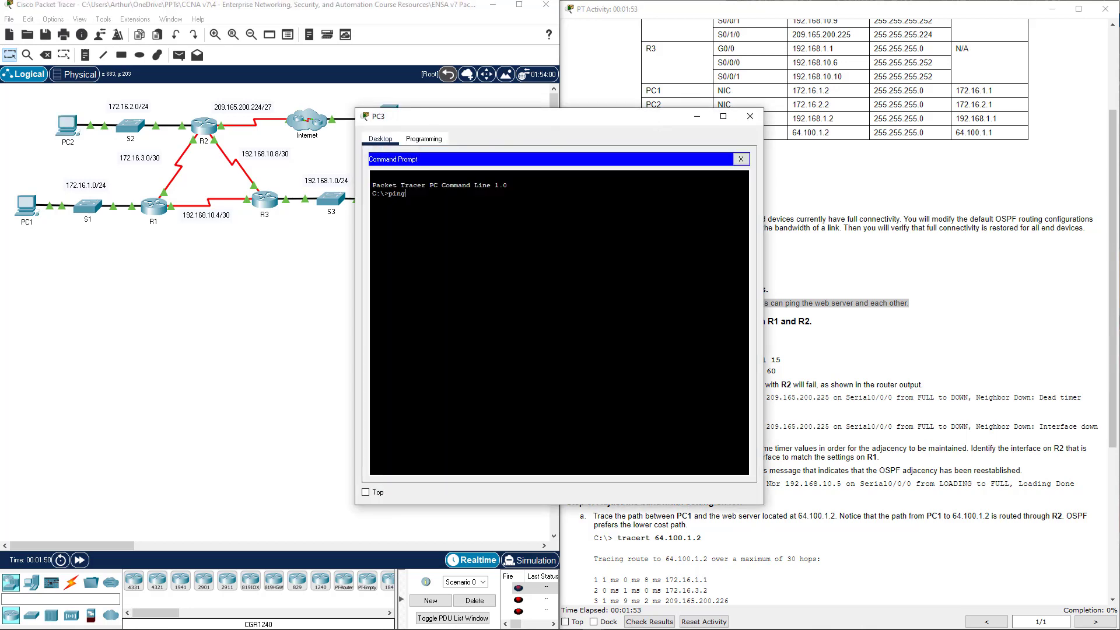
pyautogui.write(' 64.100.1.2')
pyautogui.press('Return')
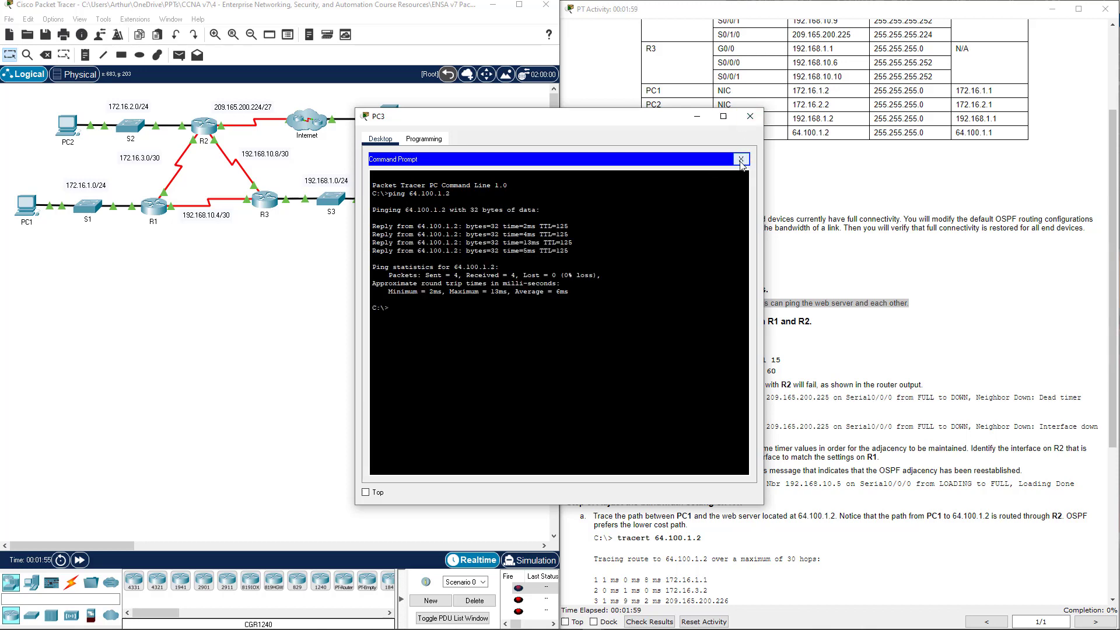
pyautogui.click(741, 159)
pyautogui.click(750, 117)
# - In R1's CLI, enter privileged mode, global config and interface Serial0/0/0 configuration
pyautogui.moveTo(925, 303); pyautogui.dragTo(575, 308)
pyautogui.scroll(-3, 611, 303)
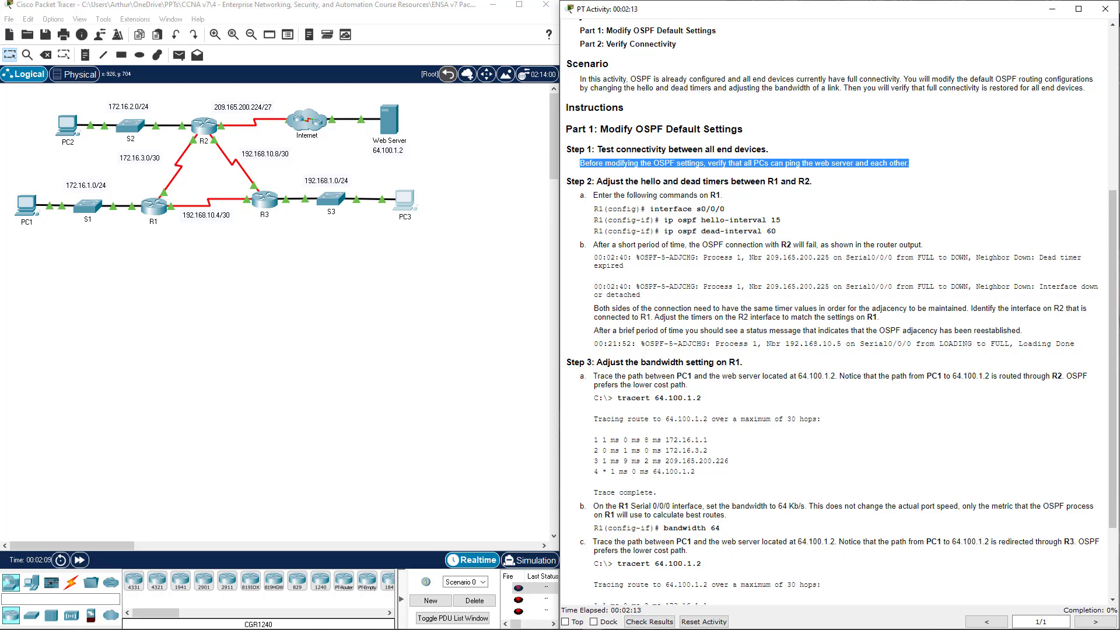
pyautogui.click(154, 205)
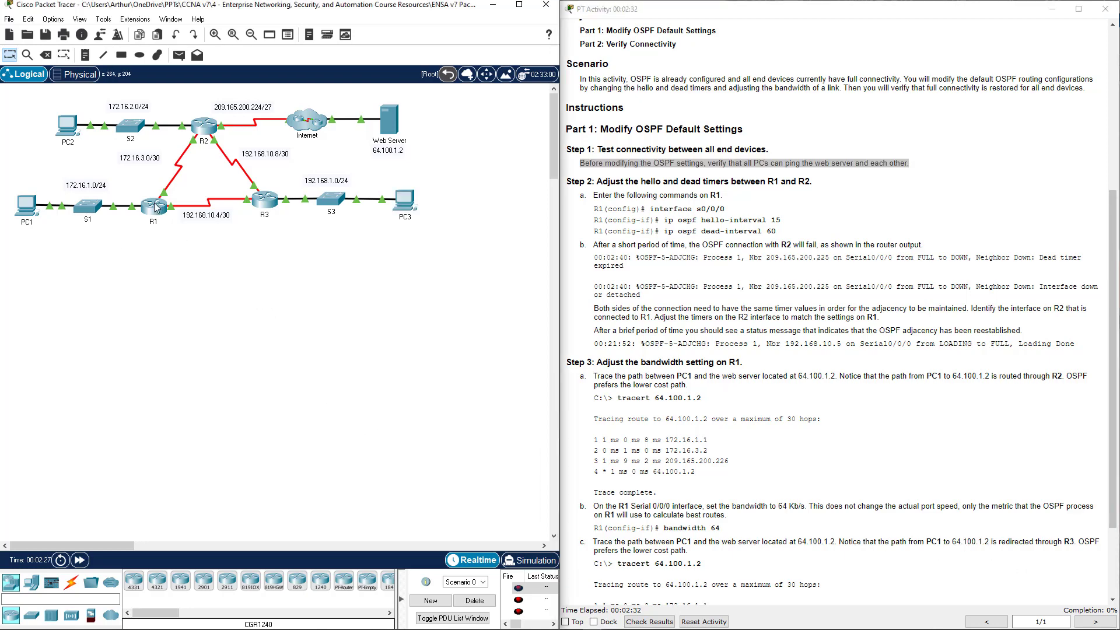
pyautogui.moveTo(548, 121); pyautogui.dragTo(346, 136)
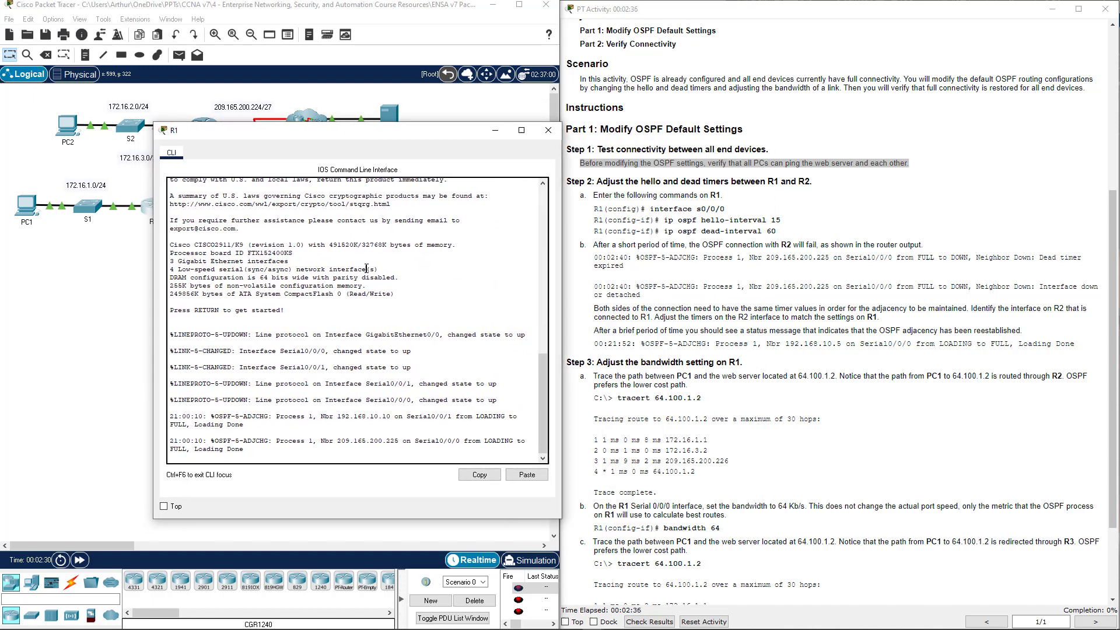
pyautogui.press('Return')
pyautogui.press('Return')
pyautogui.press('Return')
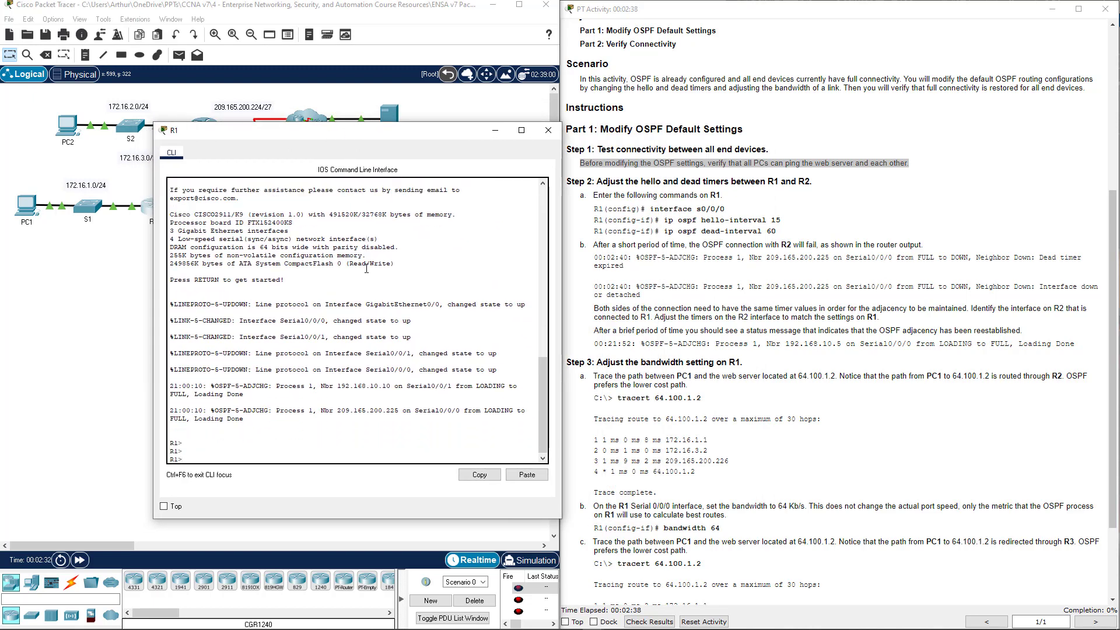
pyautogui.write('en')
pyautogui.press('Return')
pyautogui.write('comnf')
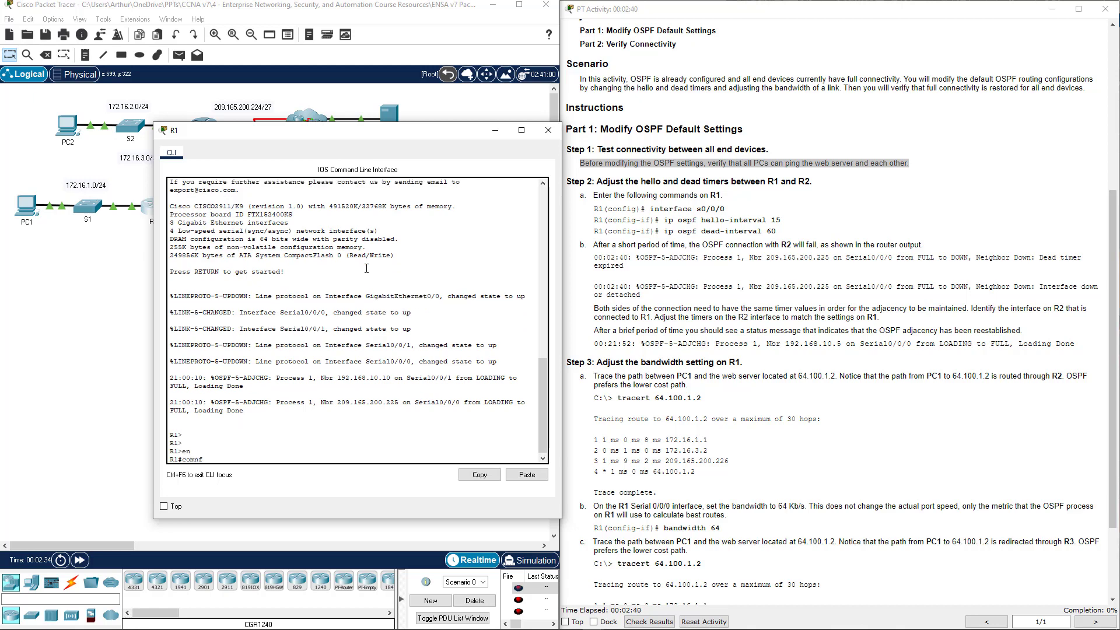
pyautogui.press('BackSpace')
pyautogui.press('BackSpace')
pyautogui.write('mf')
pyautogui.press('BackSpace')
pyautogui.press('BackSpace')
pyautogui.write('nf t')
pyautogui.press('Return')
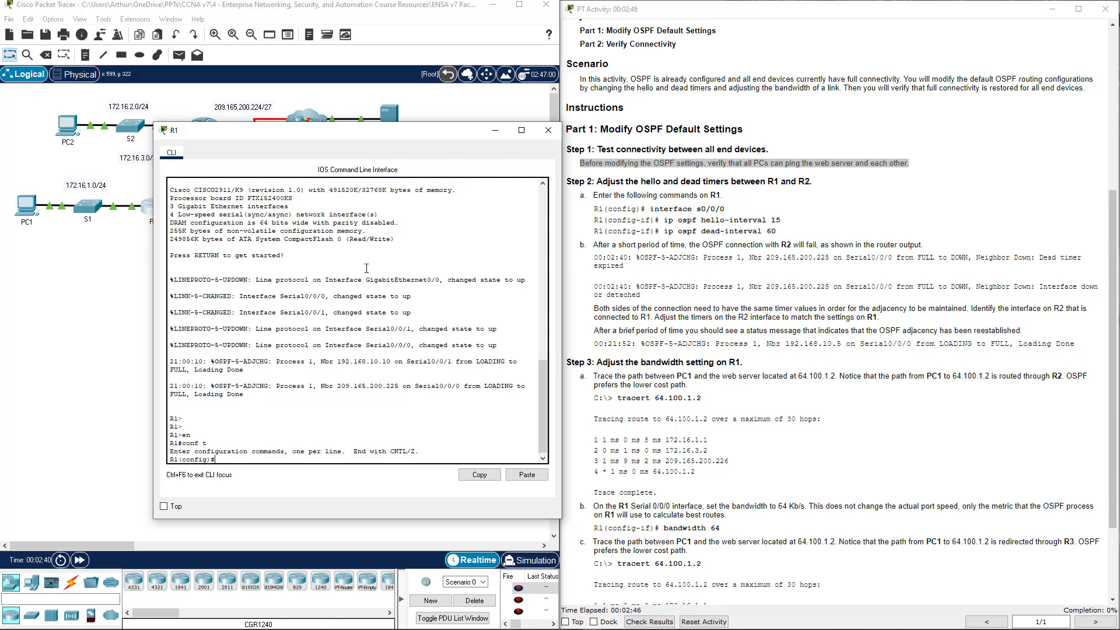
pyautogui.write('int s0/0/0')
pyautogui.press('Return')
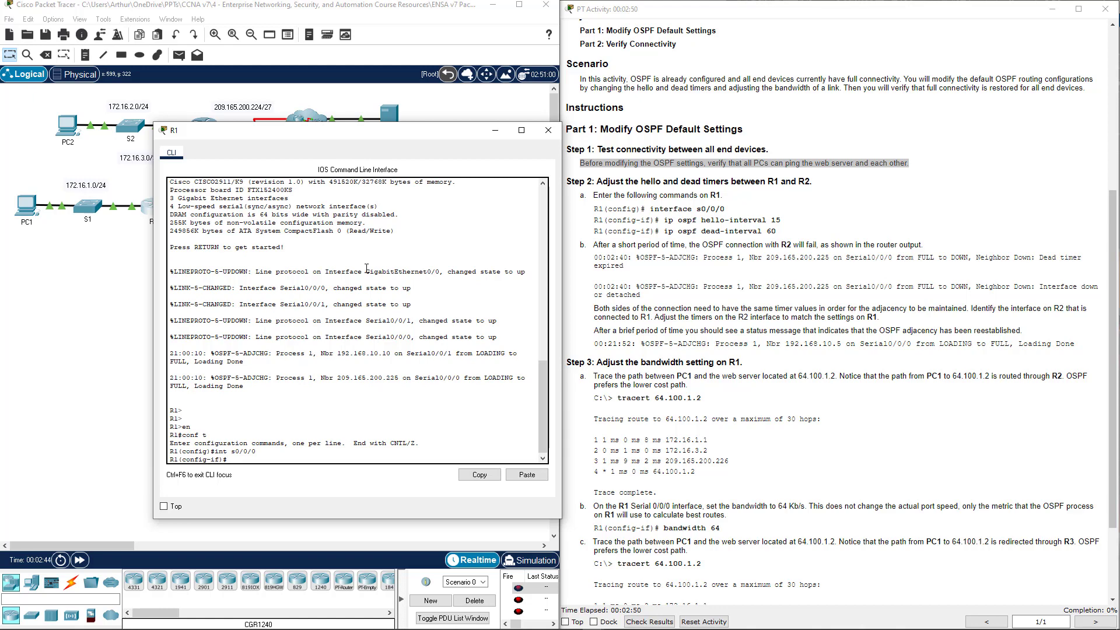
# - Set OSPF hello-interval 15 and dead-interval 60 on R1's Serial0/0/0
pyautogui.write('ip os')
pyautogui.press('Tab')
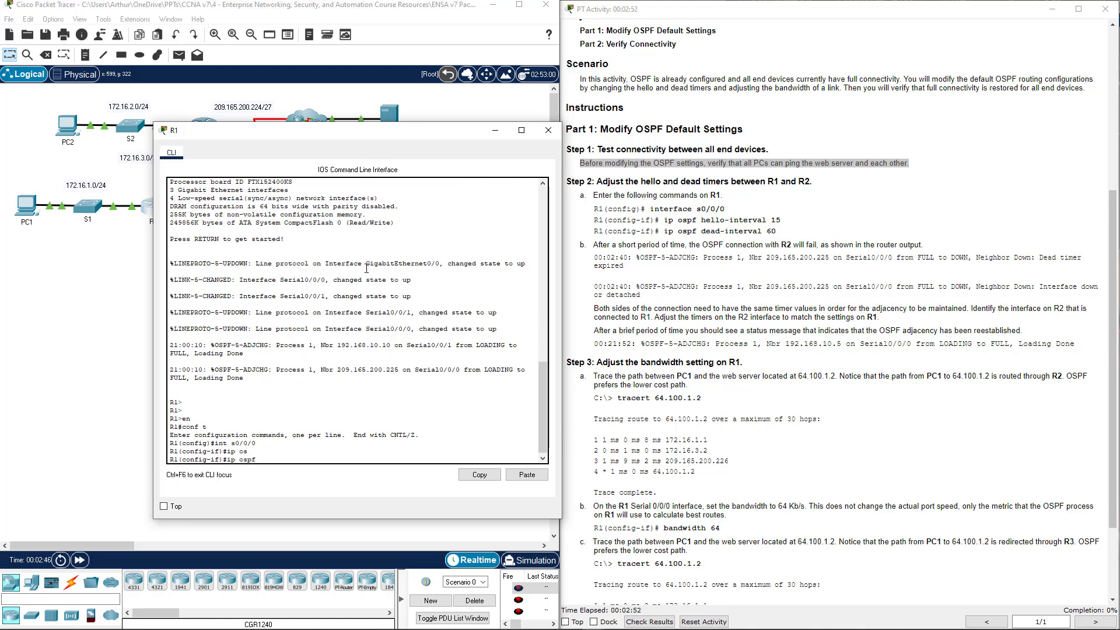
pyautogui.write('he')
pyautogui.press('Tab')
pyautogui.write('15')
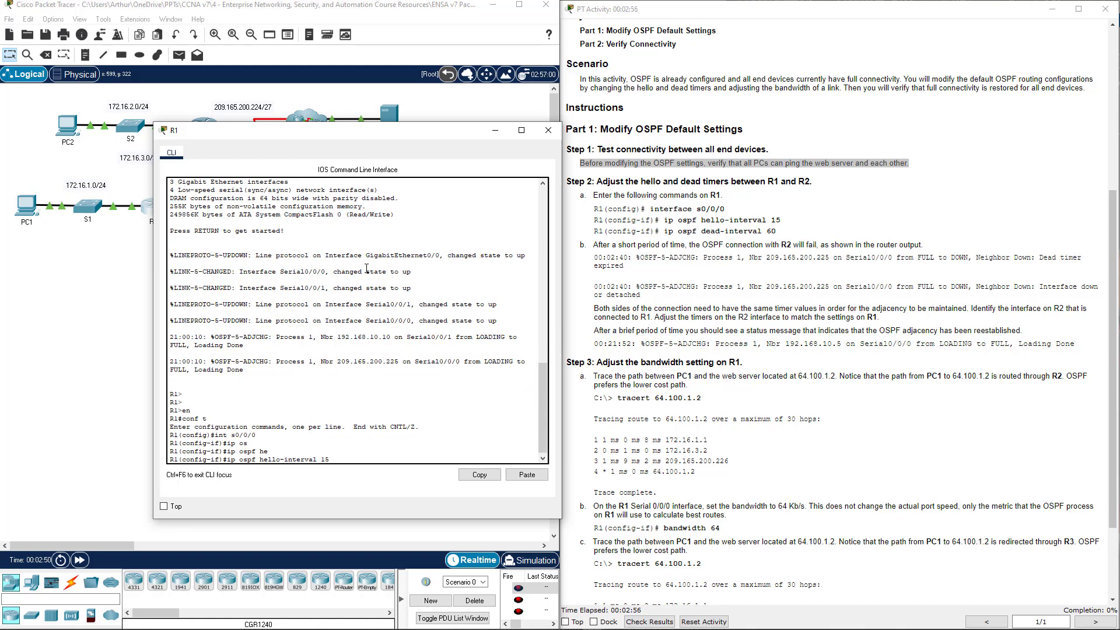
pyautogui.press('Return')
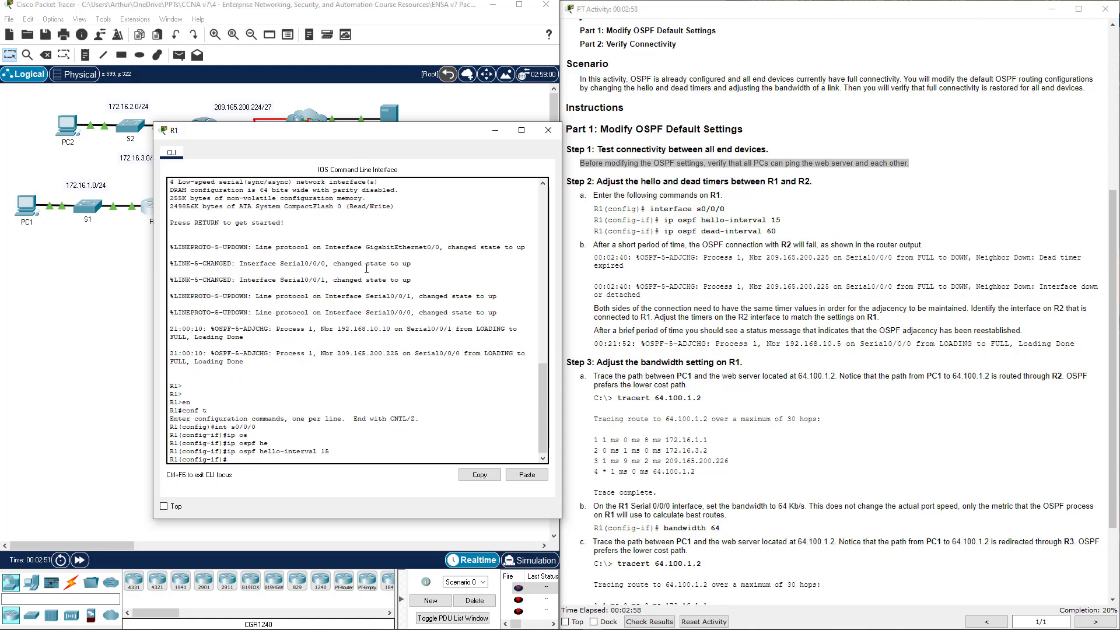
pyautogui.write('ip os')
pyautogui.press('Tab')
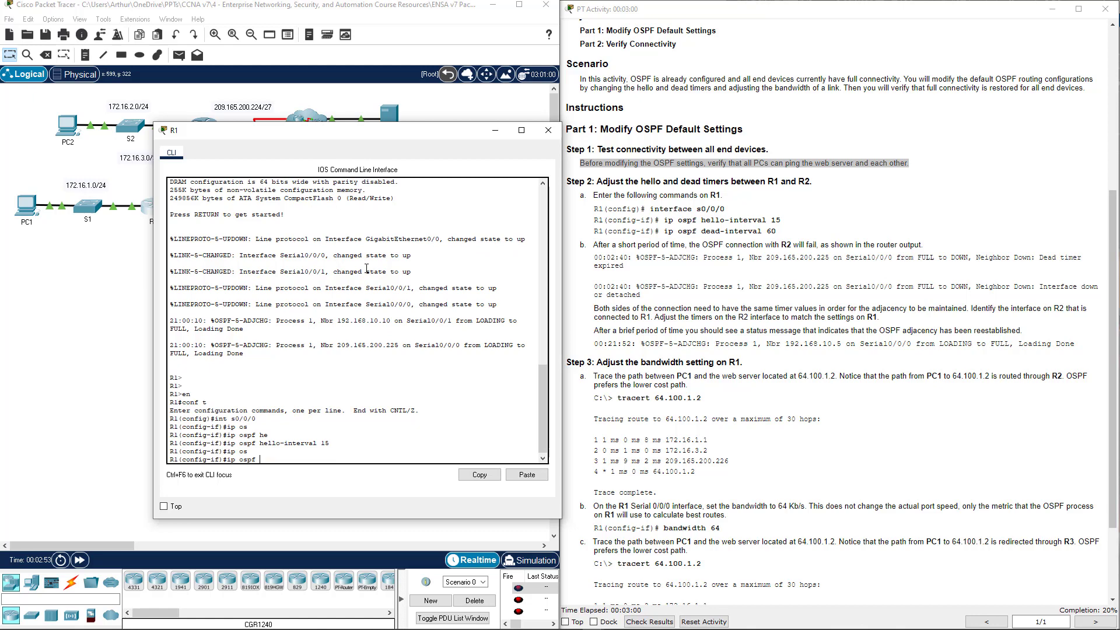
pyautogui.write('d')
pyautogui.press('Tab')
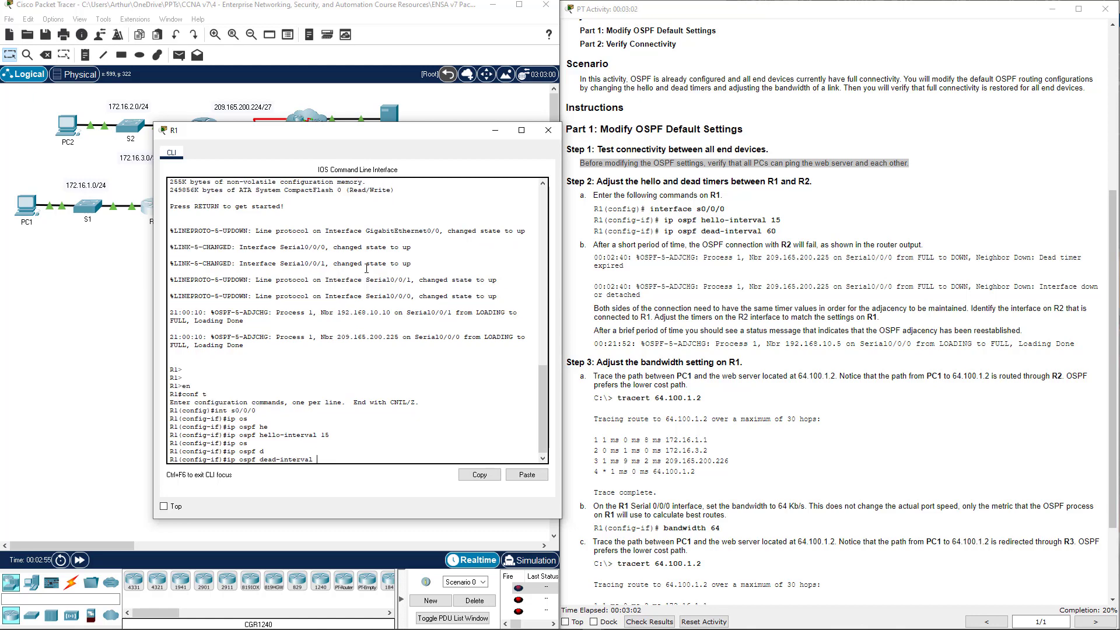
pyautogui.write('60')
pyautogui.press('Return')
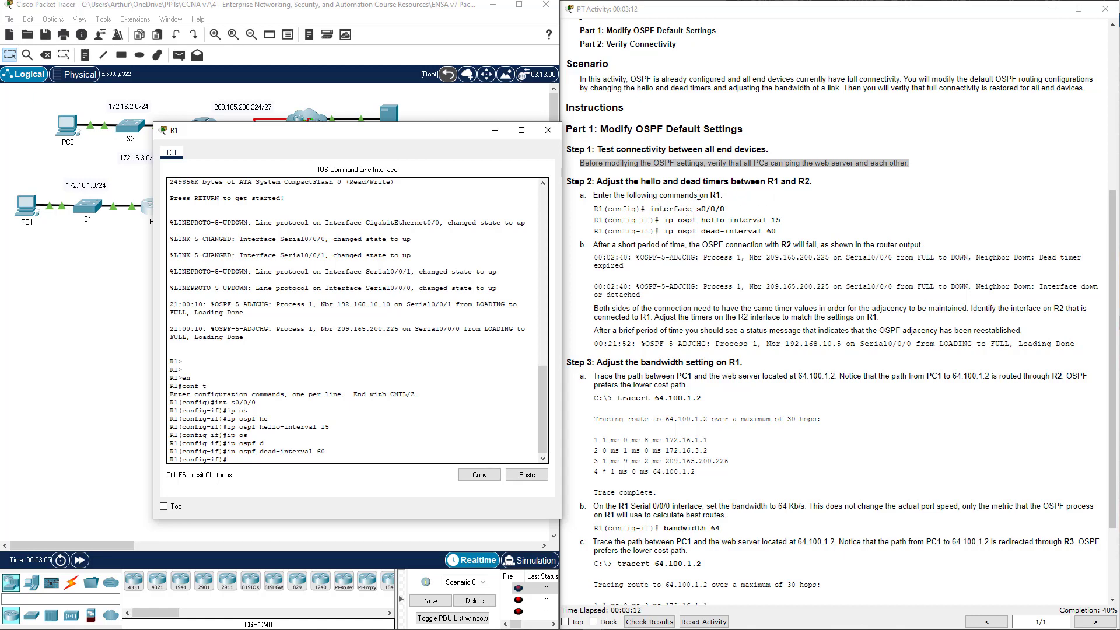
pyautogui.click(540, 133)
pyautogui.moveTo(593, 245); pyautogui.dragTo(931, 252)
pyautogui.tripleClick(937, 241)
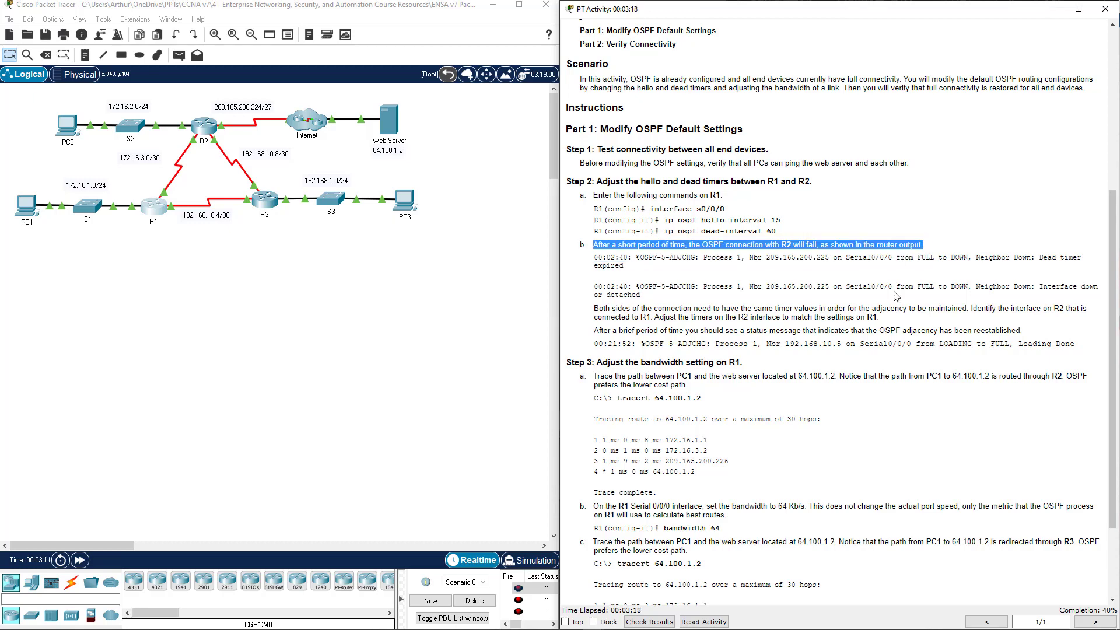
pyautogui.click(373, 284)
pyautogui.click(211, 128)
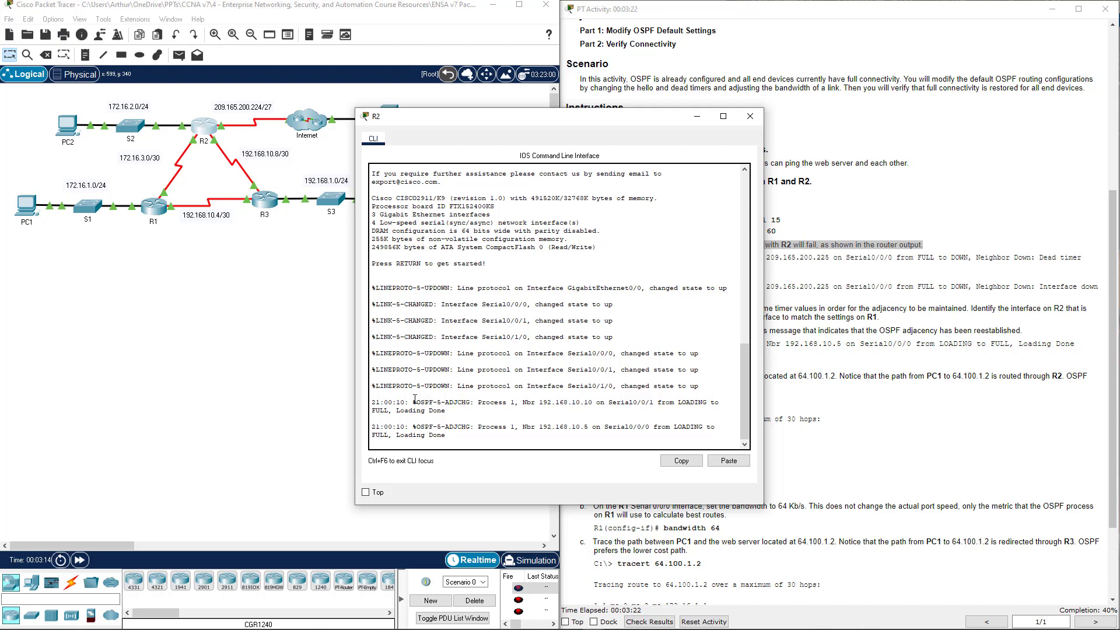
pyautogui.moveTo(376, 399); pyautogui.dragTo(445, 410)
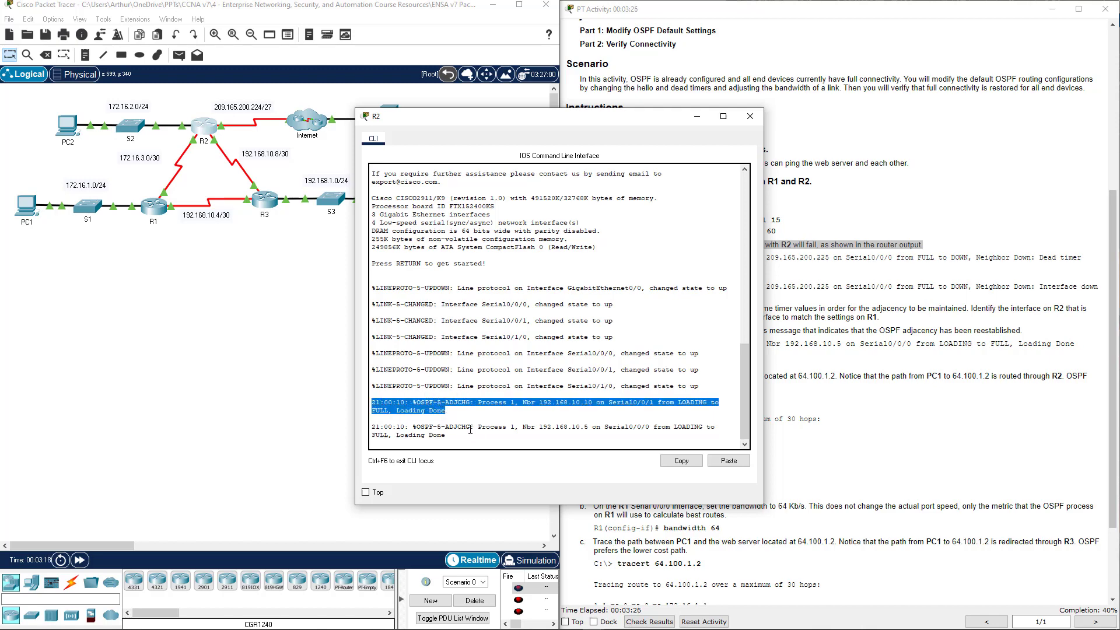
pyautogui.click(454, 420)
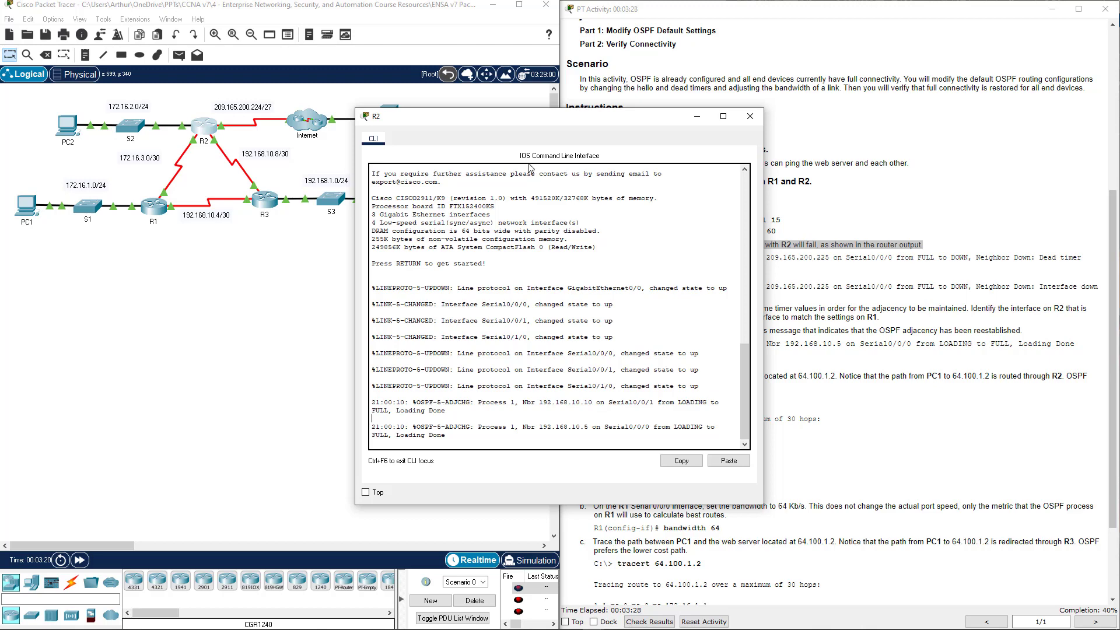
pyautogui.moveTo(514, 121); pyautogui.dragTo(262, 122)
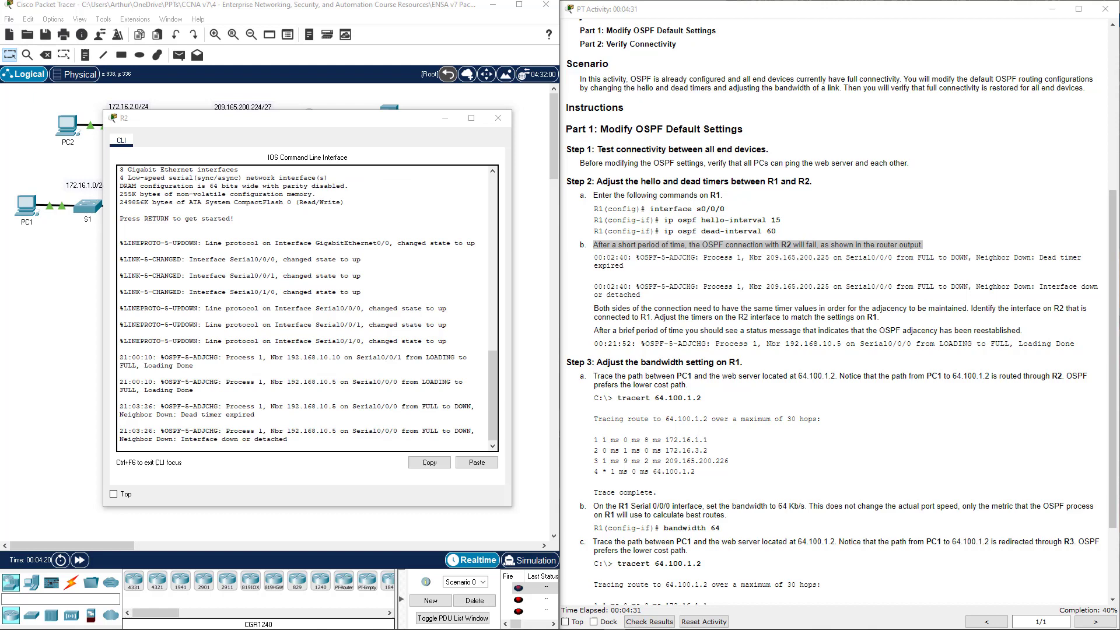
pyautogui.moveTo(266, 409); pyautogui.dragTo(165, 409)
pyautogui.click(237, 408)
pyautogui.moveTo(251, 416); pyautogui.dragTo(139, 399)
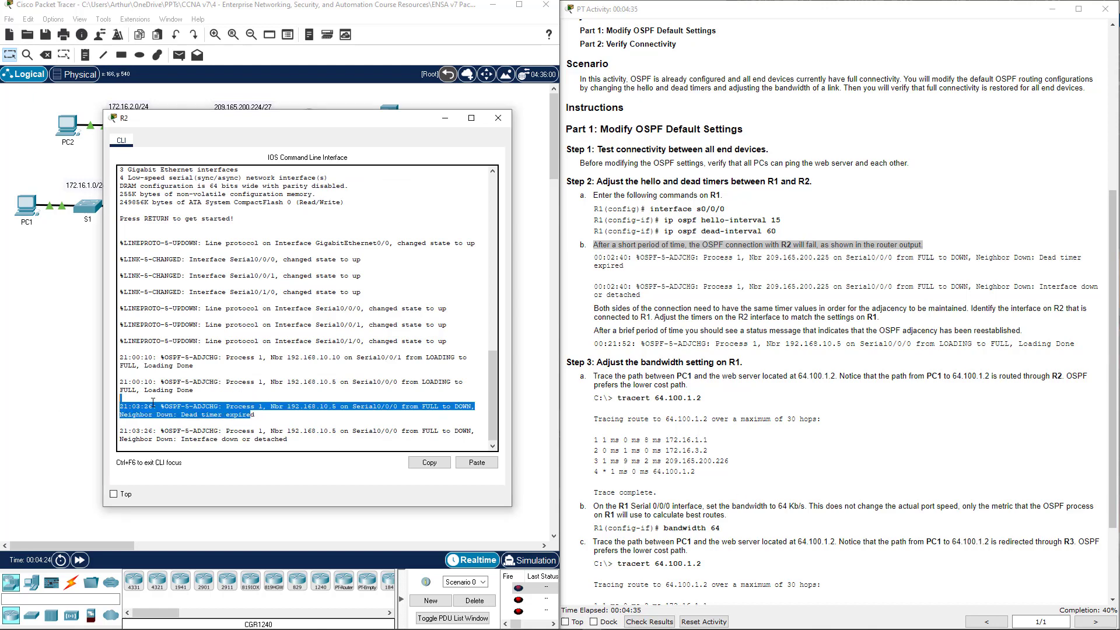
pyautogui.click(295, 418)
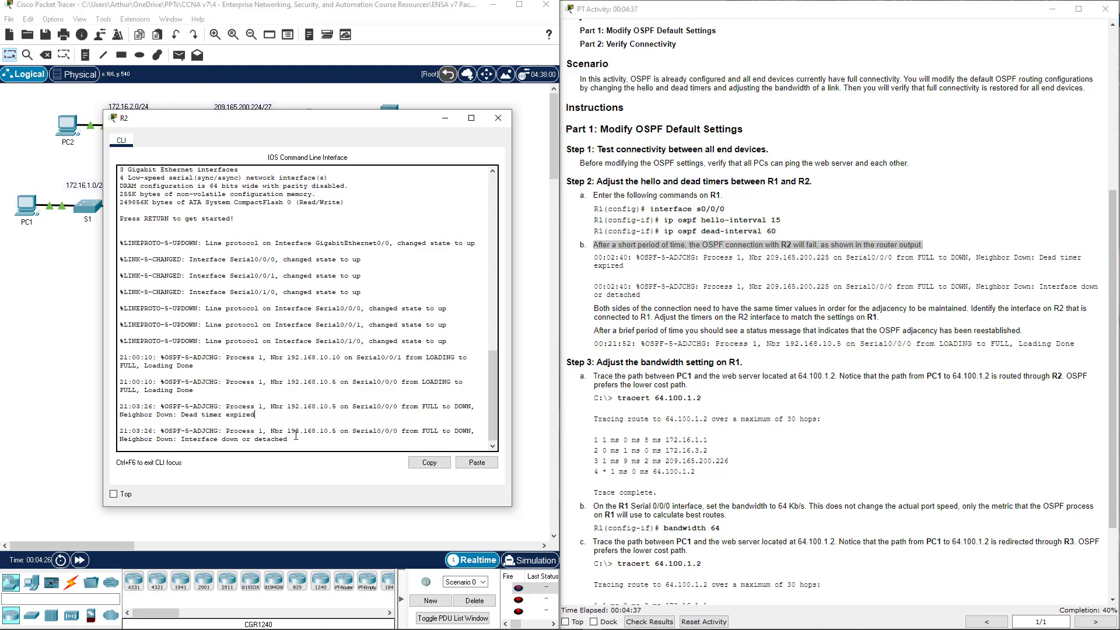
pyautogui.moveTo(296, 435); pyautogui.dragTo(126, 428)
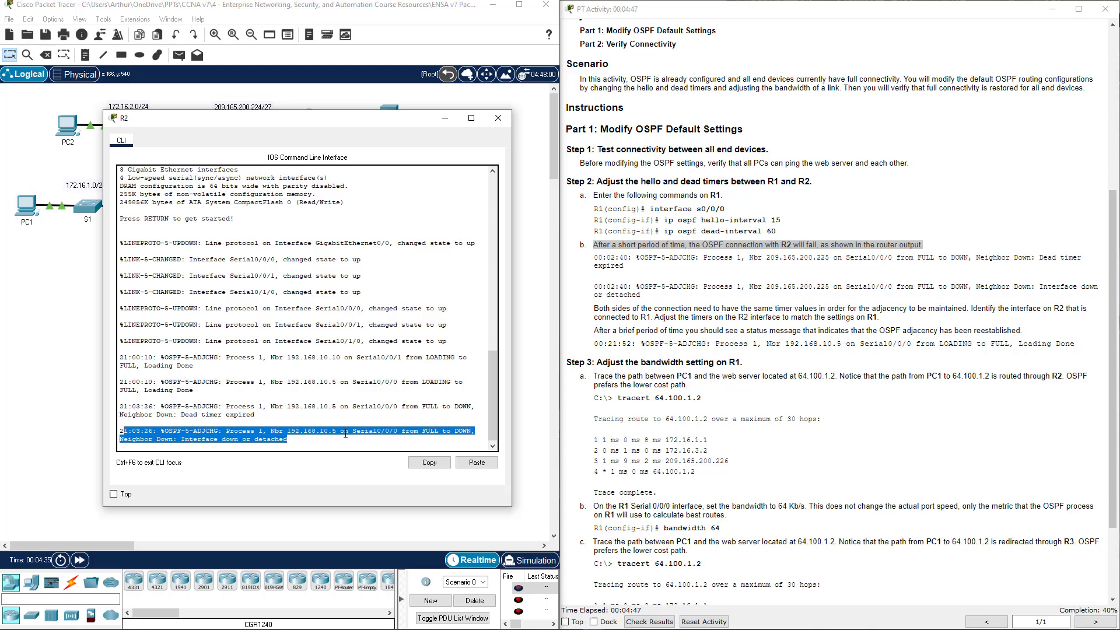
pyautogui.click(678, 337)
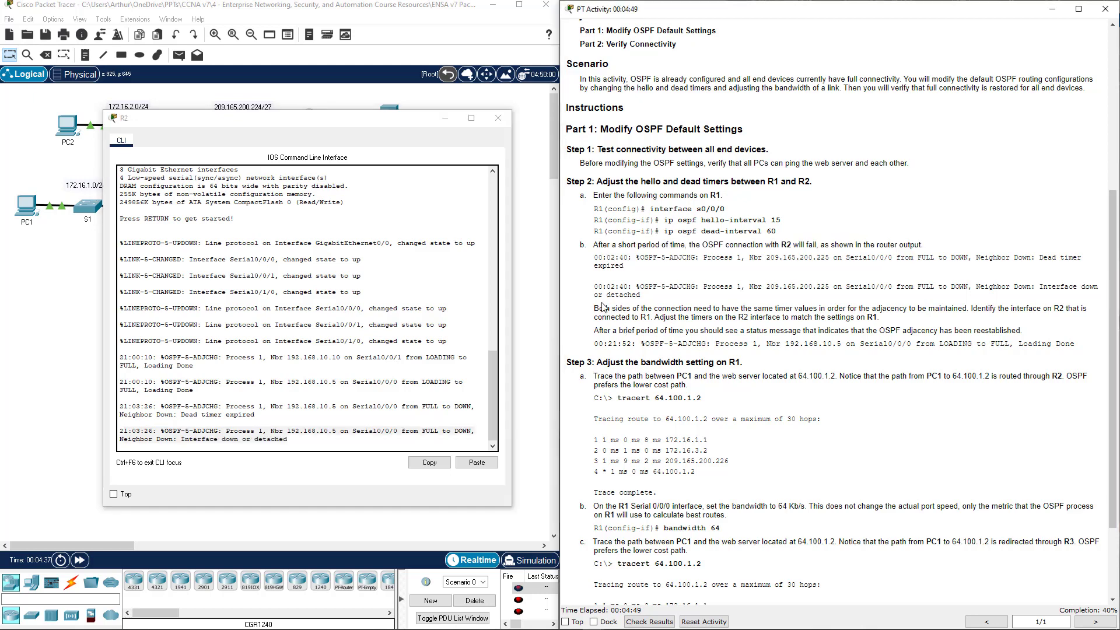
pyautogui.moveTo(597, 308); pyautogui.dragTo(911, 321)
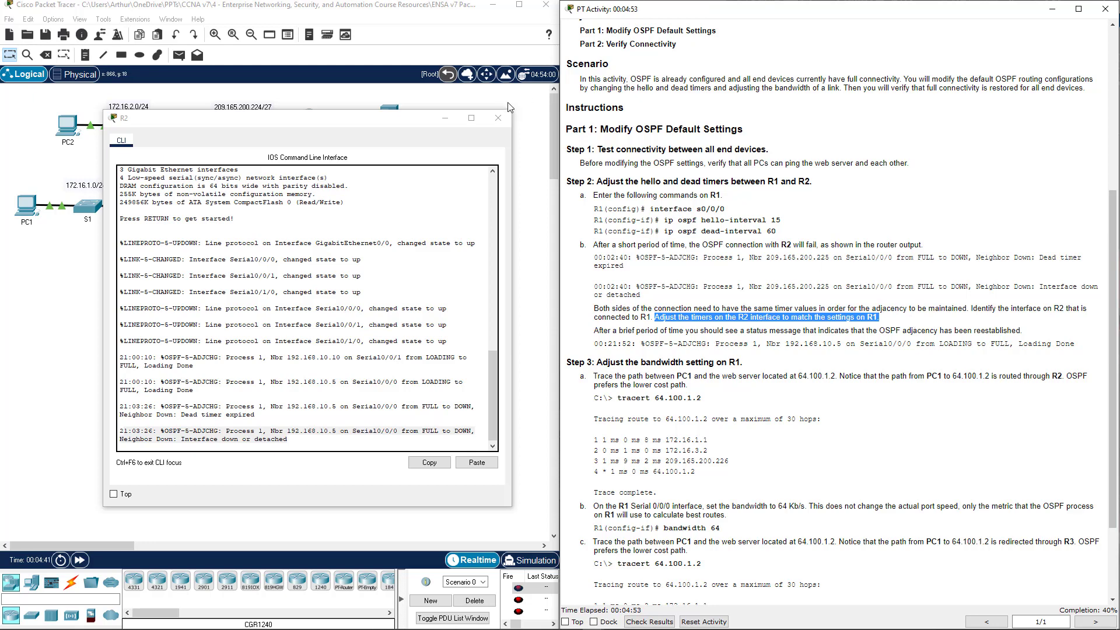
pyautogui.click(499, 119)
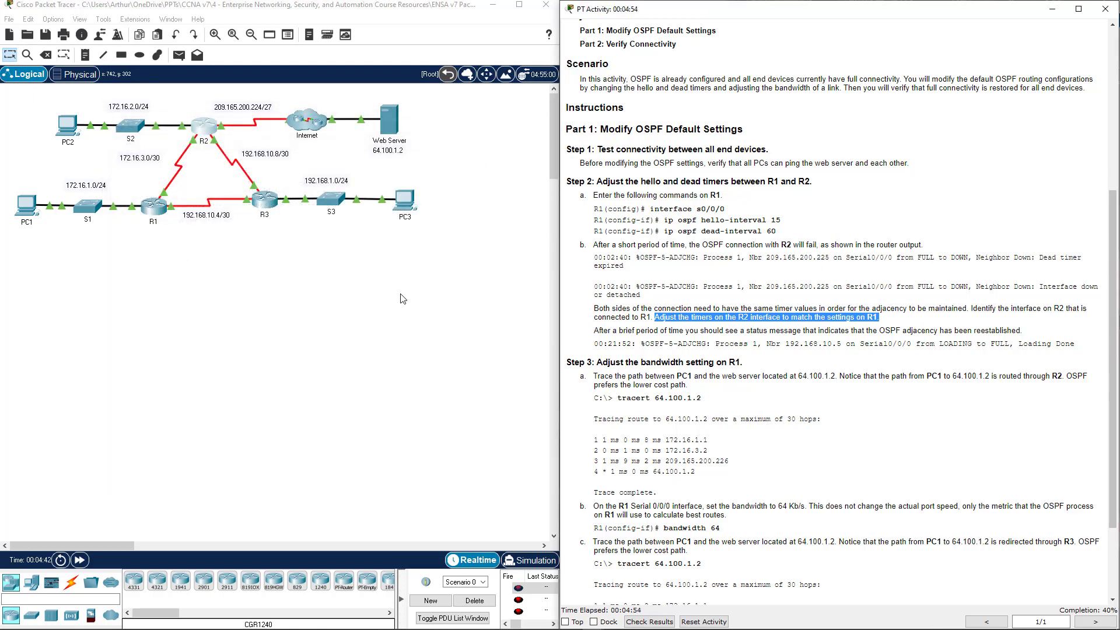
# - In R2's CLI, enter privileged mode, global config and interface Serial0/0/0 configuration
pyautogui.click(203, 132)
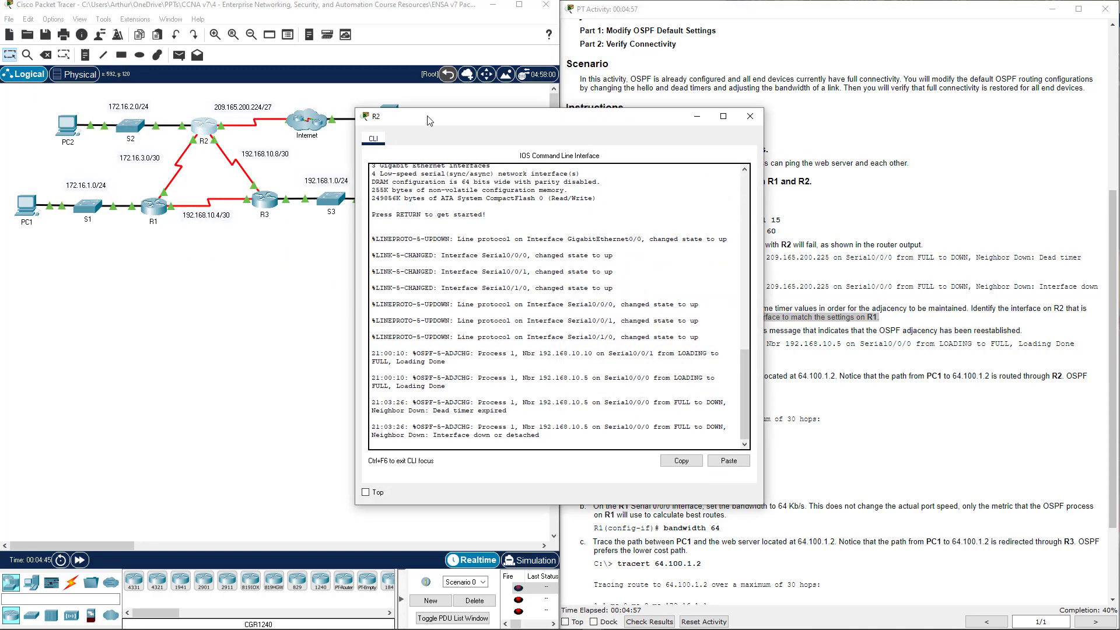
pyautogui.moveTo(429, 120); pyautogui.dragTo(214, 166)
pyautogui.click(306, 251)
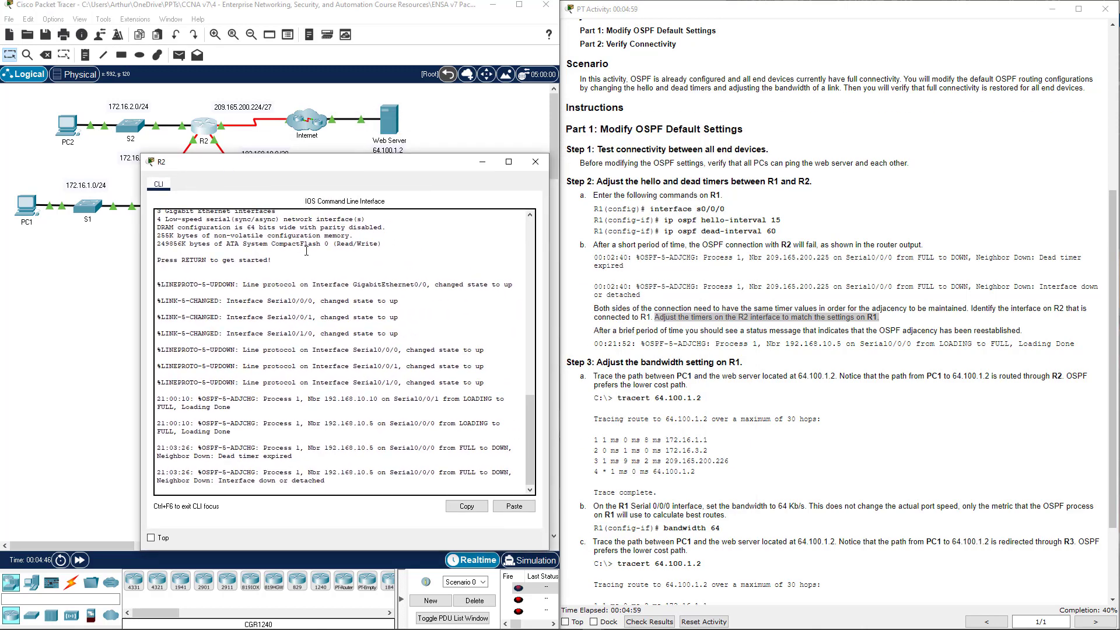
pyautogui.press('Return')
pyautogui.press('Return')
pyautogui.press('Return')
pyautogui.write('en')
pyautogui.press('Return')
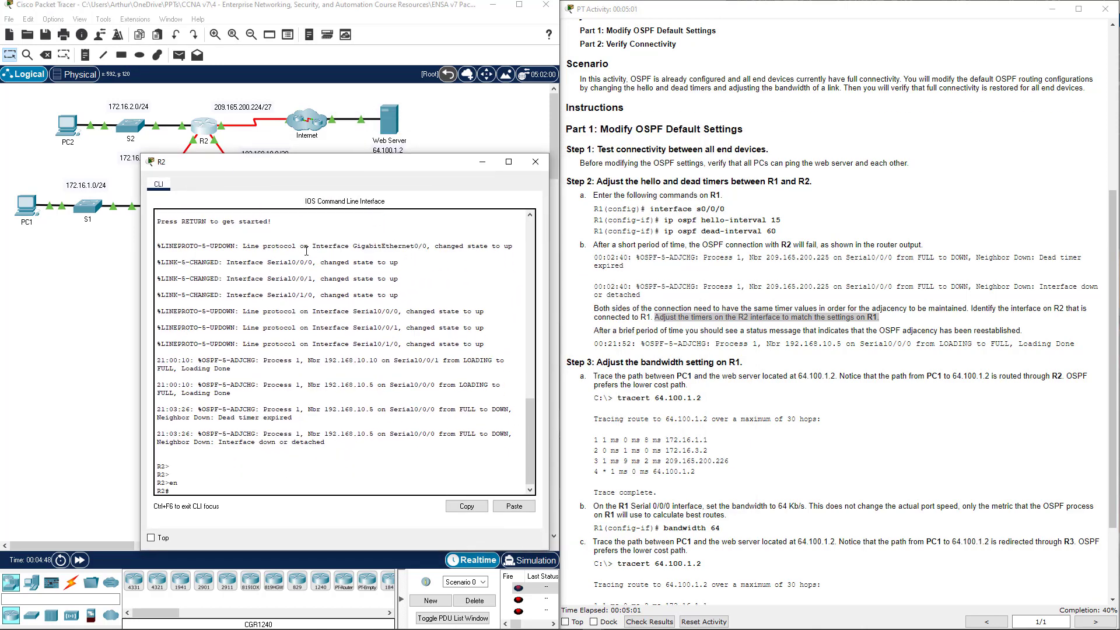
pyautogui.write('conf t')
pyautogui.press('Return')
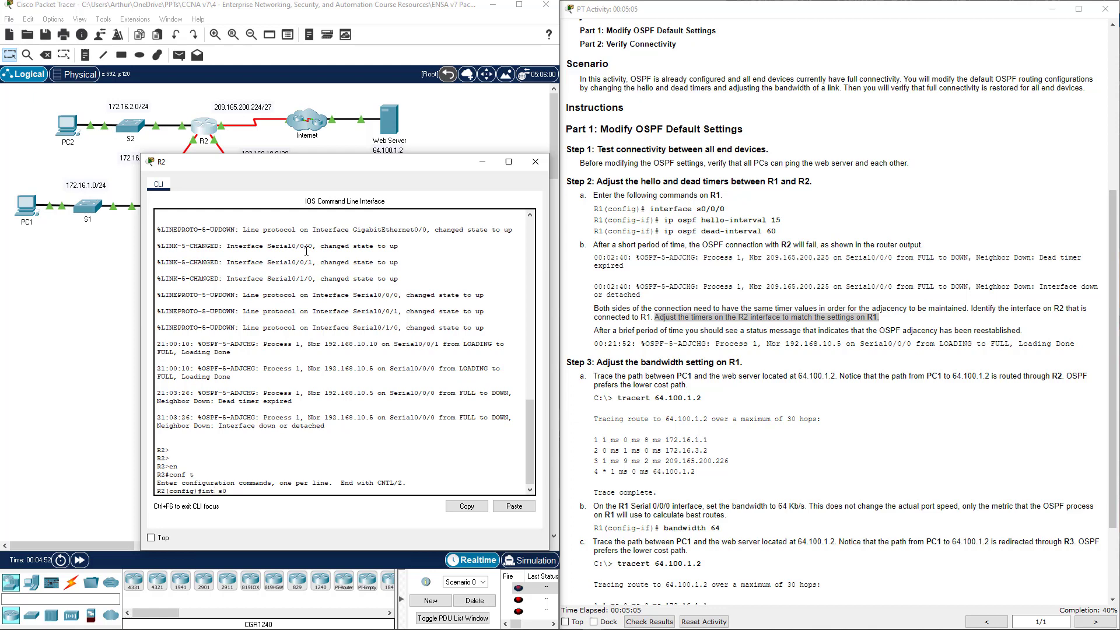
pyautogui.press('Return')
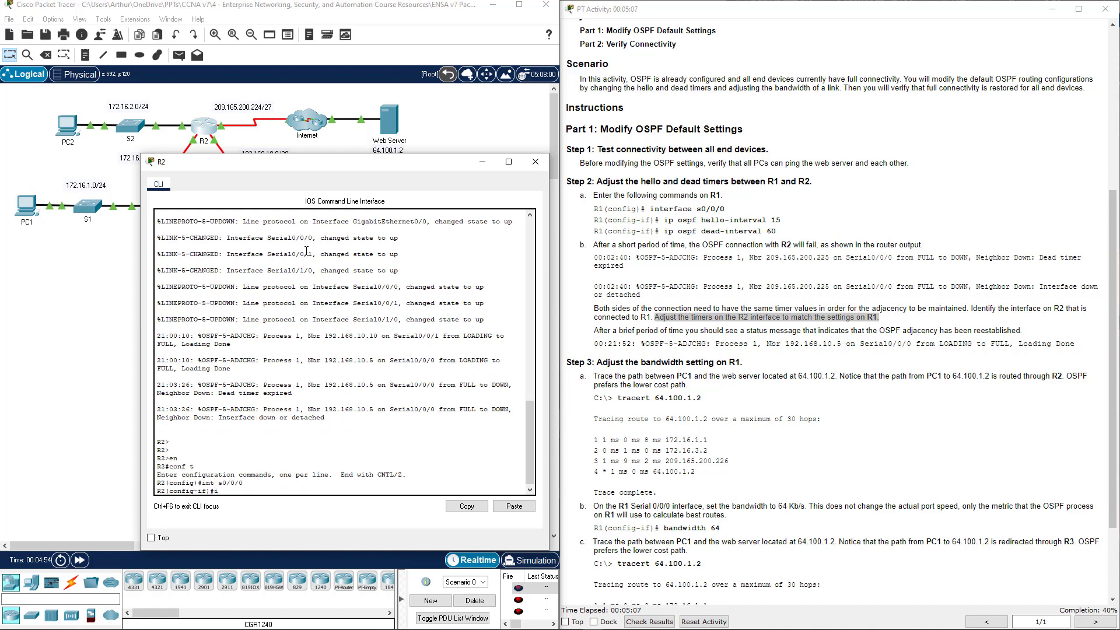
# - Set OSPF hello-interval 15 and dead-interval 60 on R2's Serial0/0/0, then close R2's console
pyautogui.write('ip os')
pyautogui.press('Tab')
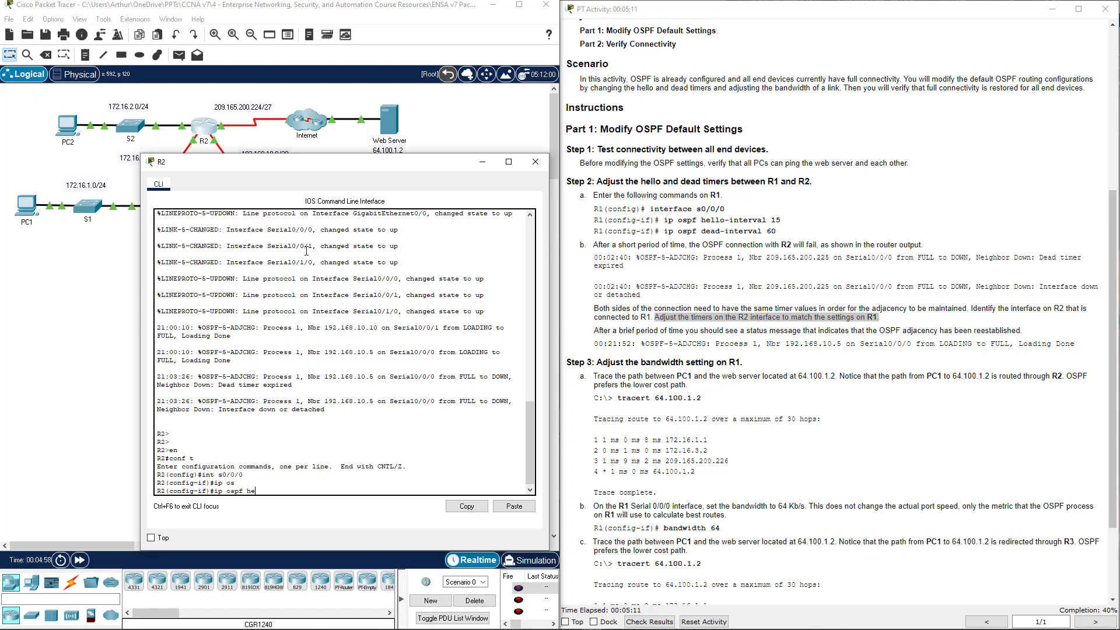
pyautogui.write('he')
pyautogui.press('Tab')
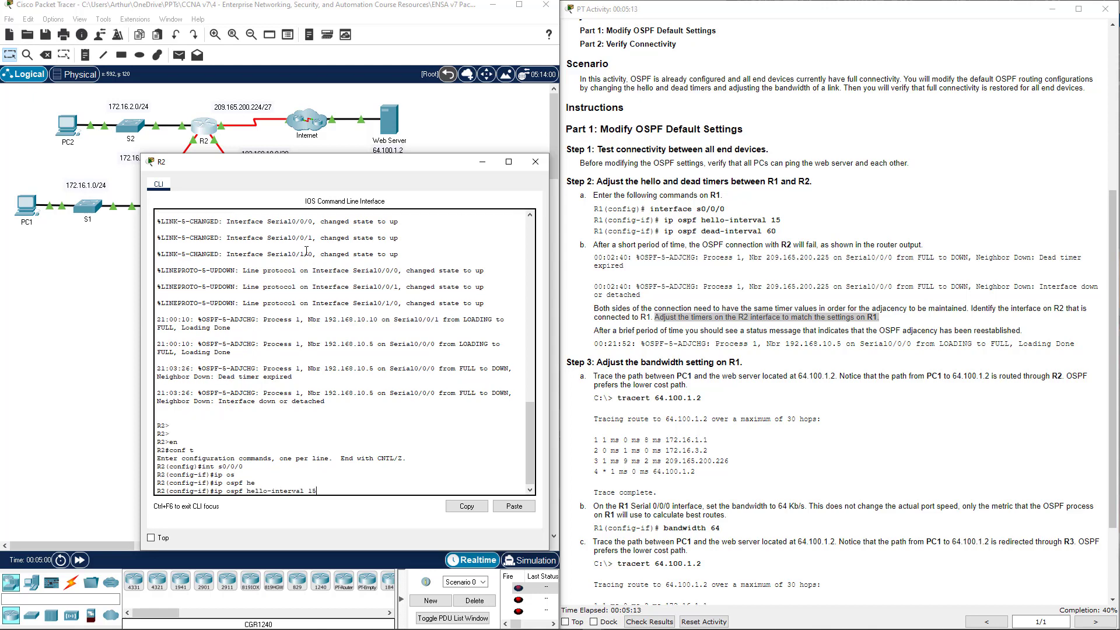
pyautogui.write('15')
pyautogui.press('Return')
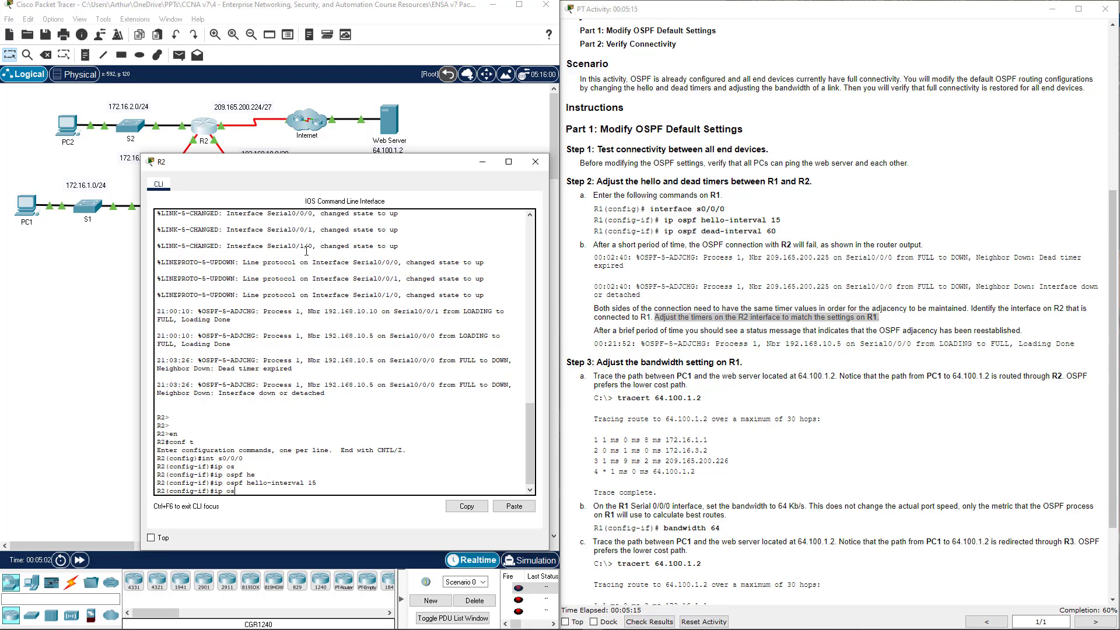
pyautogui.write('ip os')
pyautogui.press('Tab')
pyautogui.write('d')
pyautogui.press('Tab')
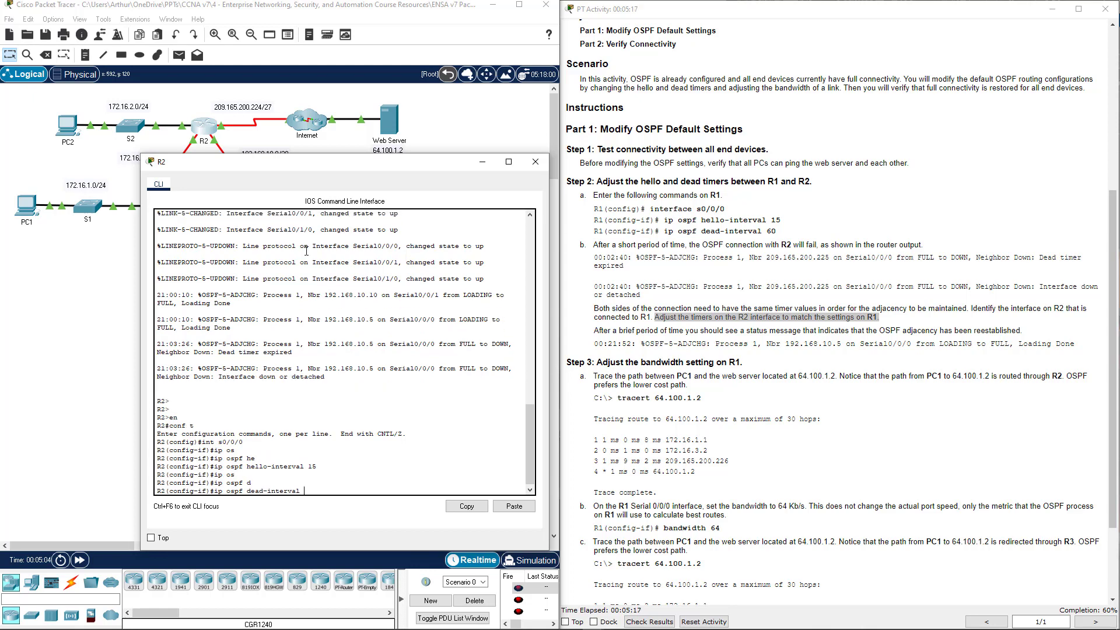
pyautogui.write('60')
pyautogui.press('Return')
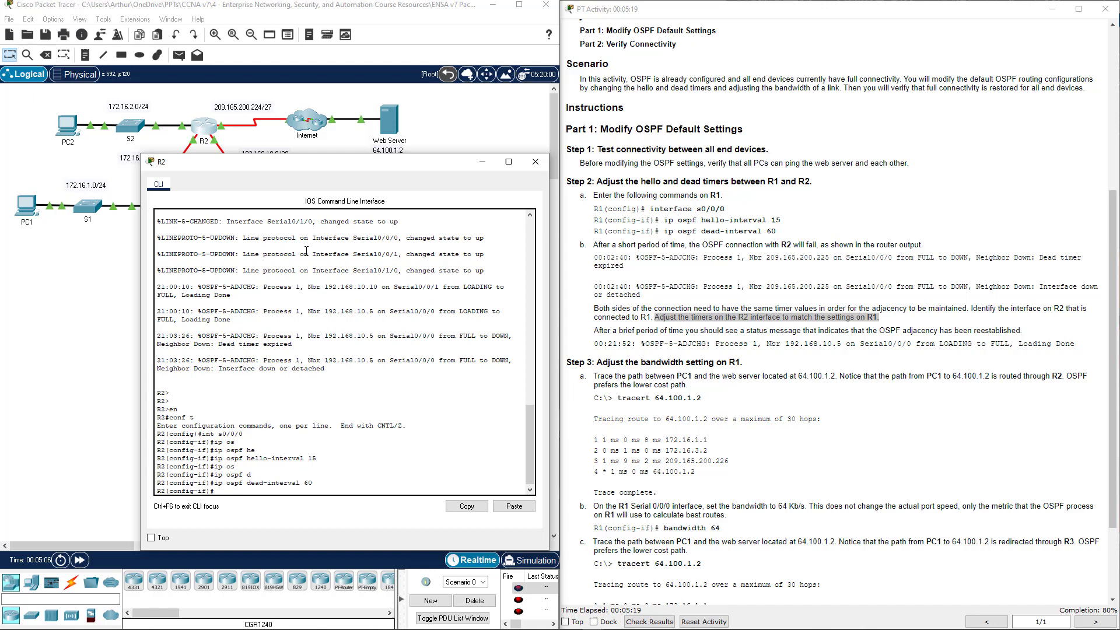
pyautogui.click(536, 161)
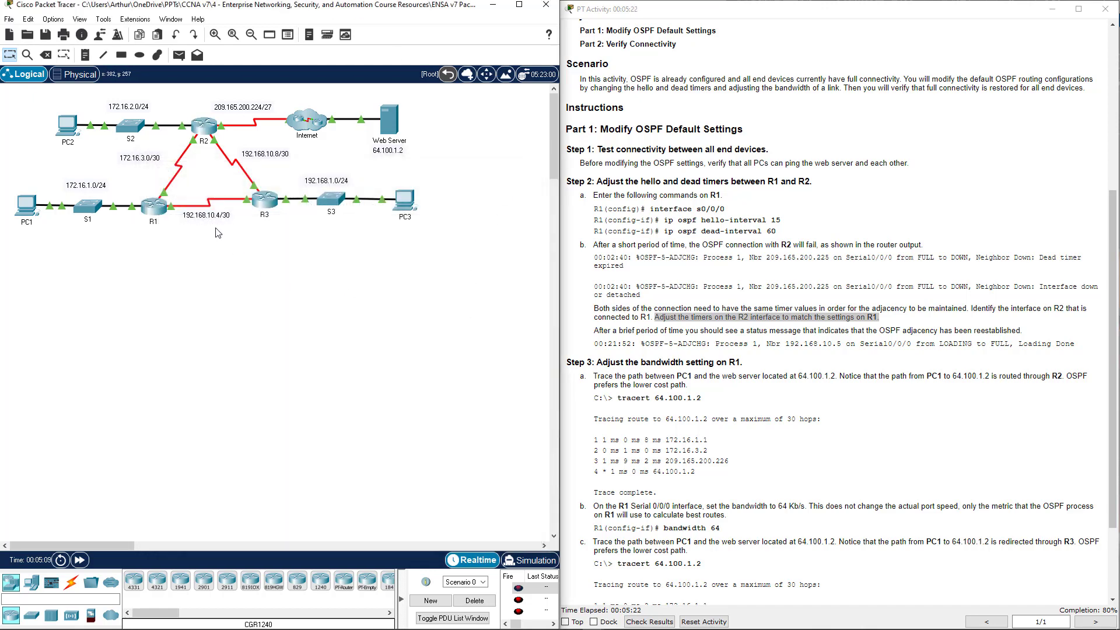
pyautogui.click(155, 207)
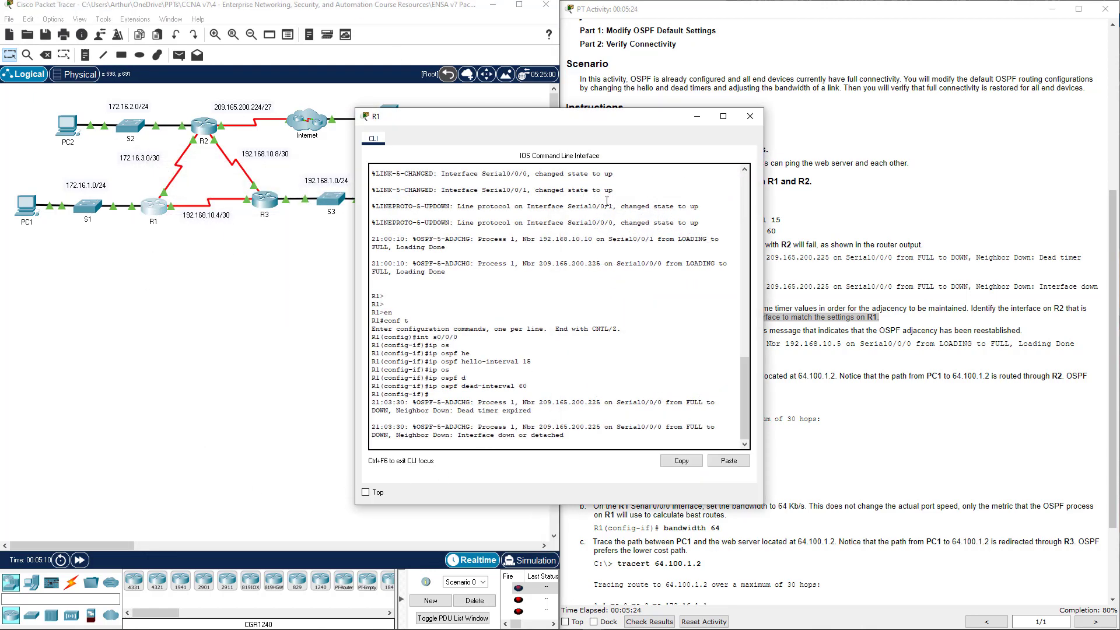
pyautogui.moveTo(575, 131); pyautogui.dragTo(383, 134)
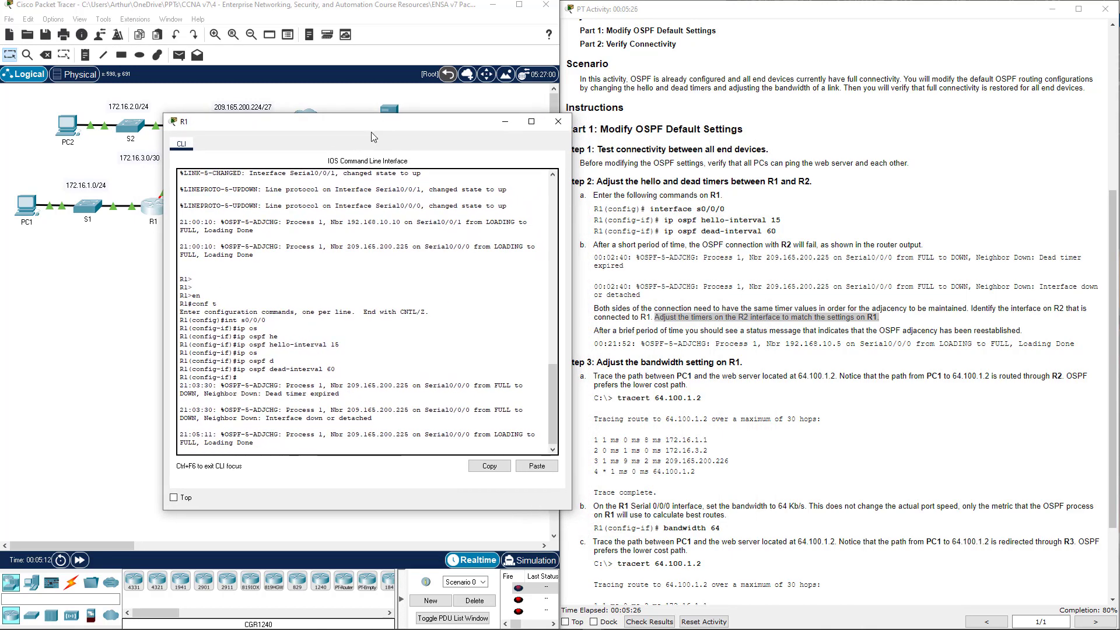
pyautogui.moveTo(258, 442); pyautogui.dragTo(165, 430)
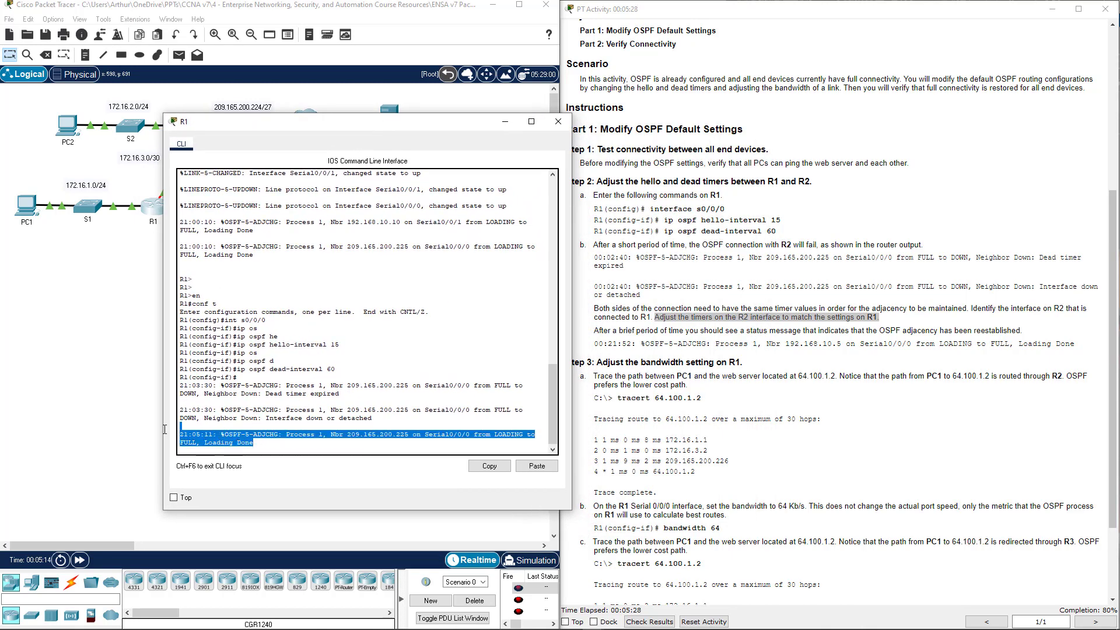
pyautogui.click(464, 428)
pyautogui.moveTo(471, 438); pyautogui.dragTo(175, 442)
pyautogui.click(190, 453)
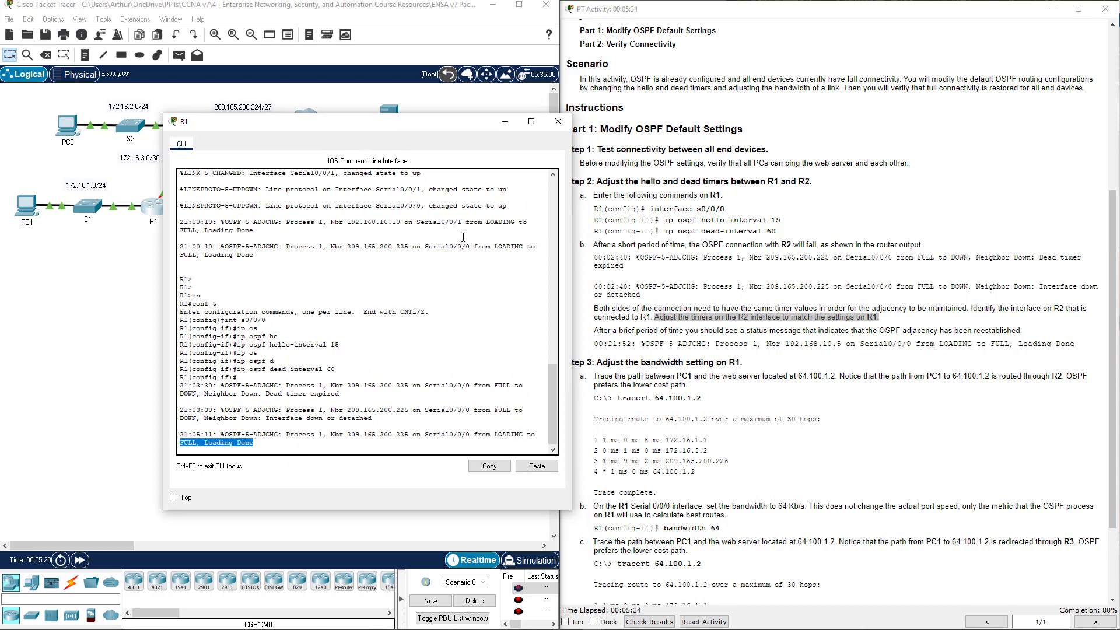
pyautogui.click(559, 121)
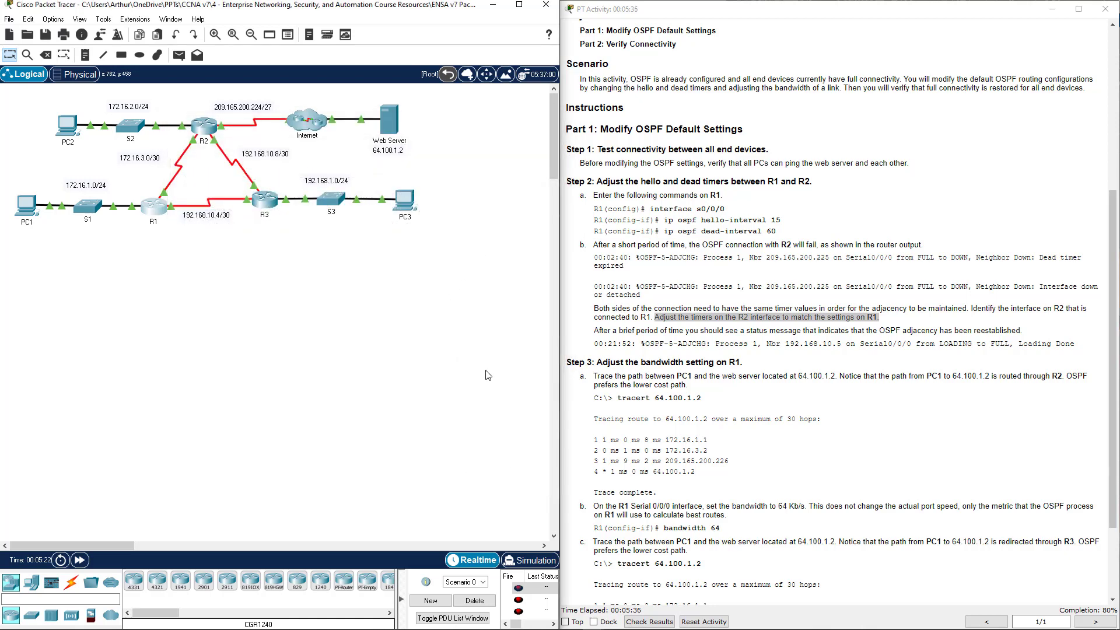
# - Trace the route from PC1 to 64.100.1.2: four hops through R2's 172.16.3.2
pyautogui.scroll(-3, 735, 342)
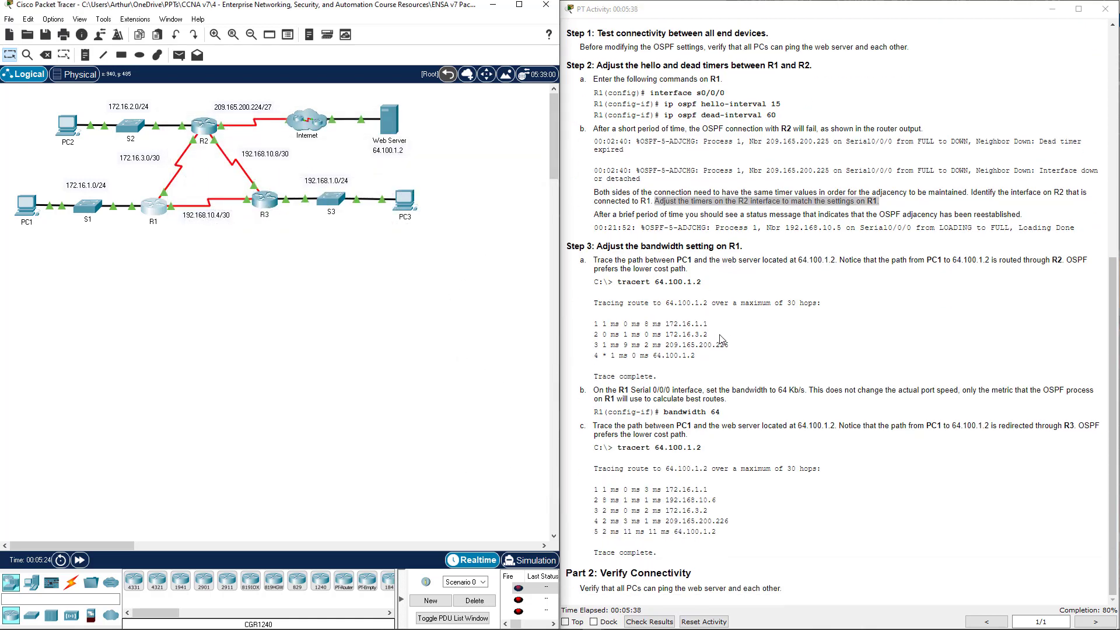
pyautogui.moveTo(567, 246); pyautogui.dragTo(760, 249)
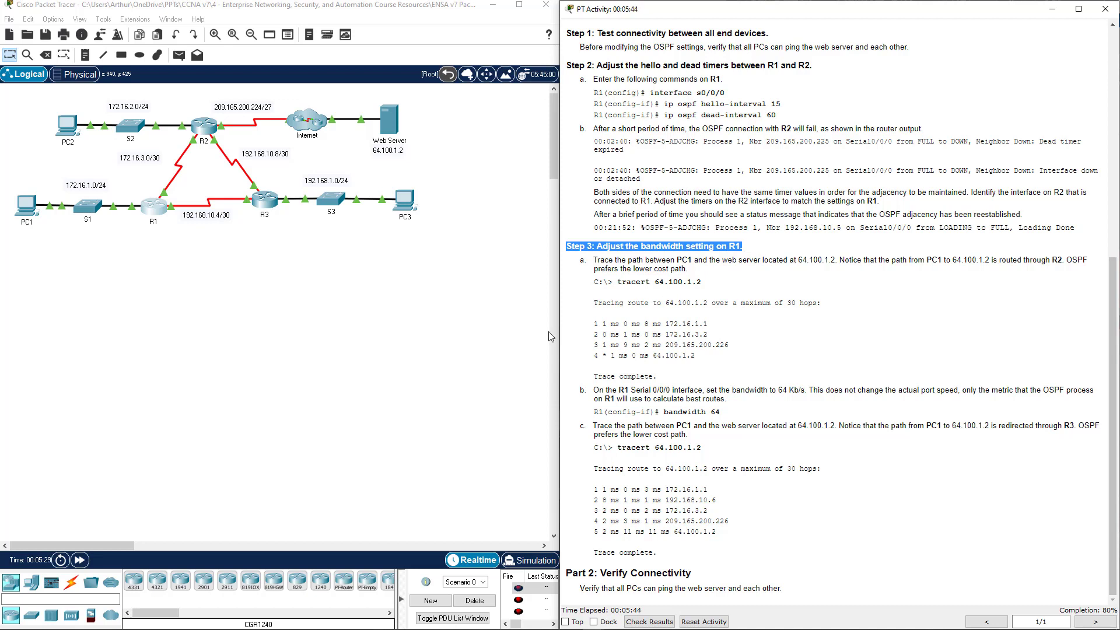
pyautogui.click(26, 205)
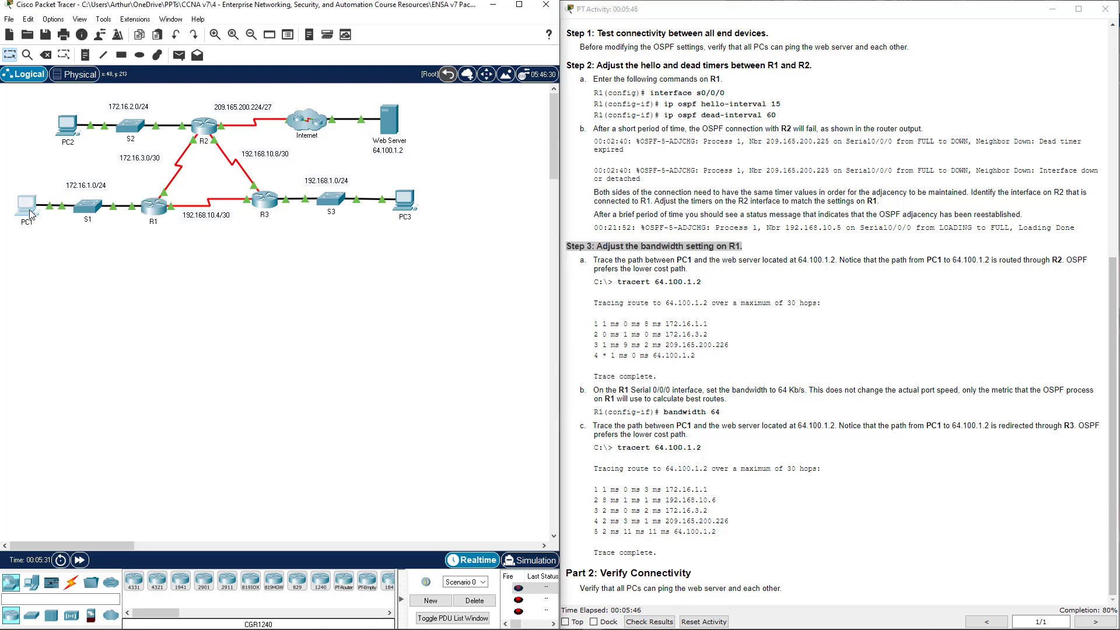
pyautogui.moveTo(541, 118); pyautogui.dragTo(270, 174)
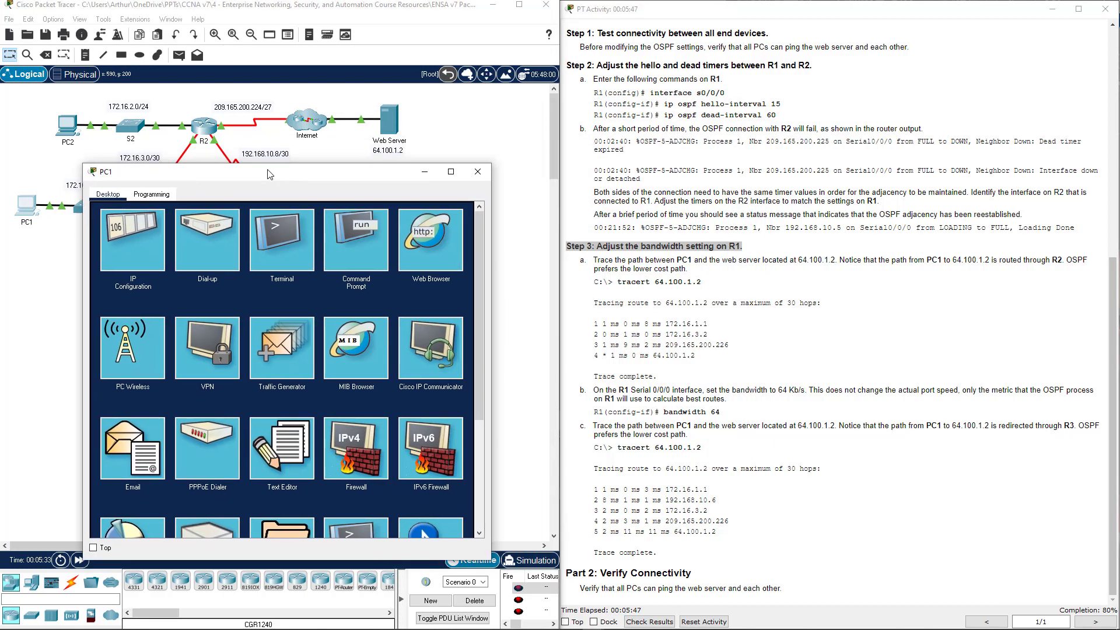
pyautogui.click(344, 245)
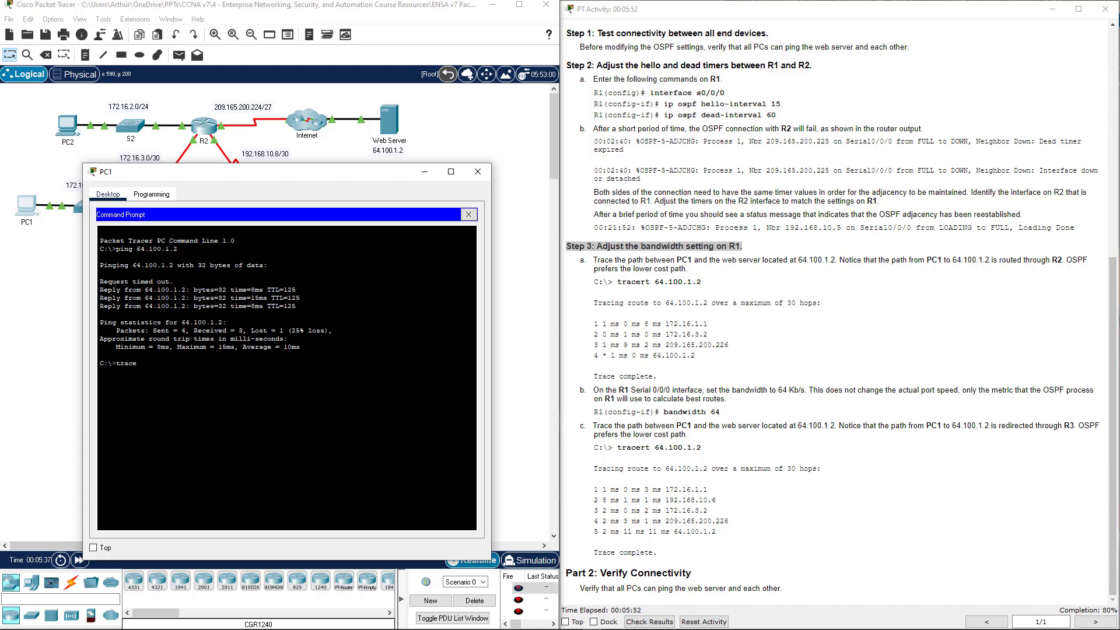
pyautogui.write('tracert 64.100.1.2')
pyautogui.press('Return')
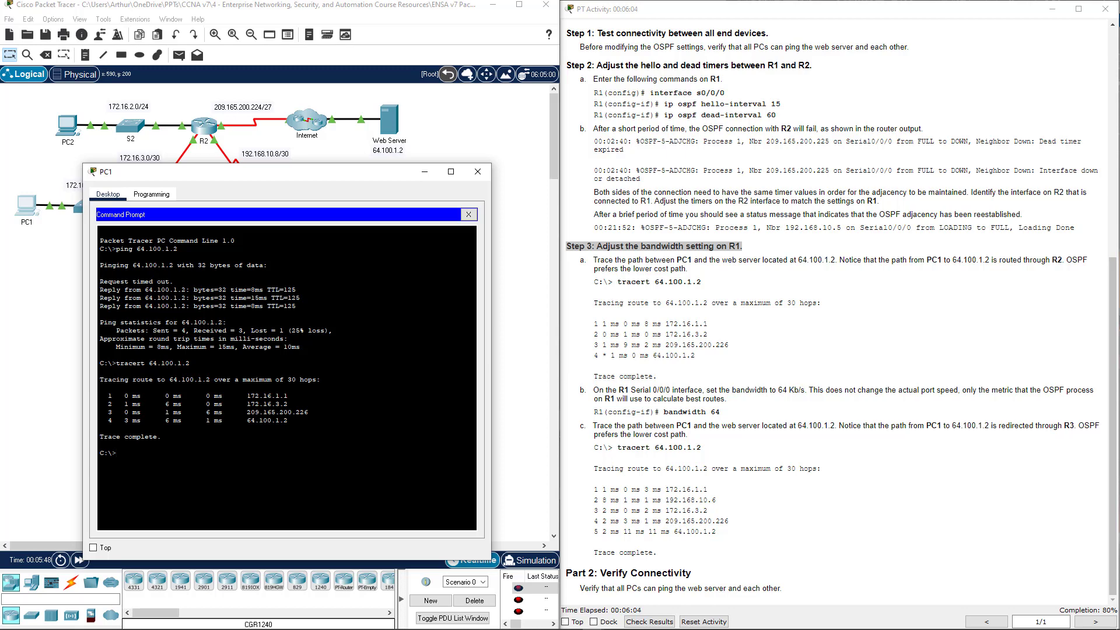
pyautogui.moveTo(246, 174); pyautogui.dragTo(480, 151)
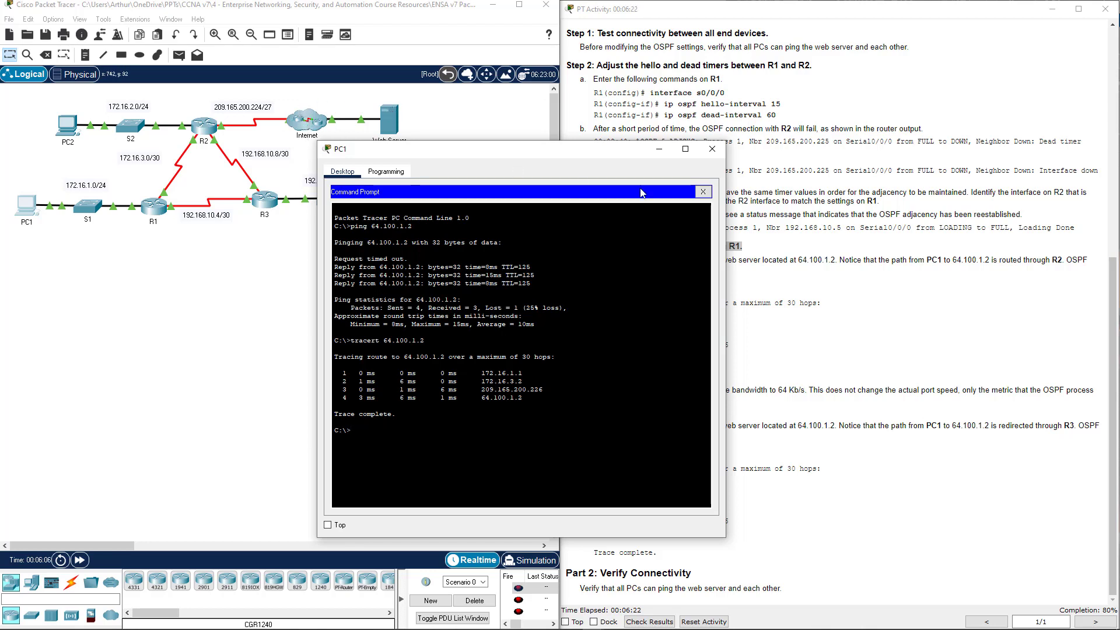
# - Close PC1's window and review the expected trace output and the R1 Serial 0/0/0 step
pyautogui.click(712, 149)
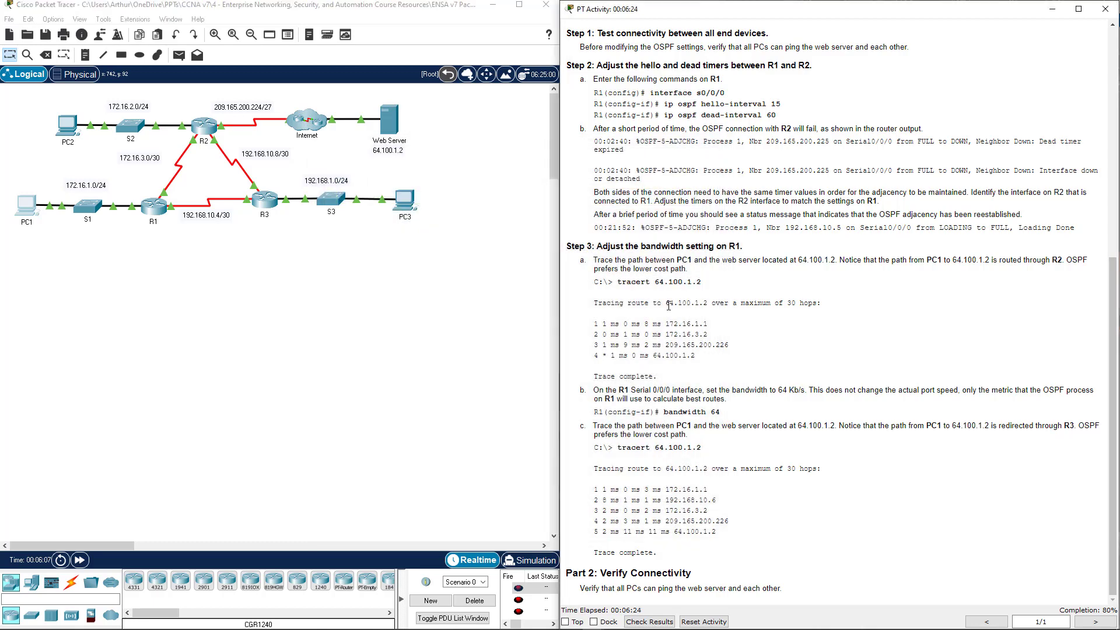
pyautogui.moveTo(603, 303); pyautogui.dragTo(747, 345)
pyautogui.click(656, 364)
pyautogui.moveTo(598, 390); pyautogui.dragTo(703, 391)
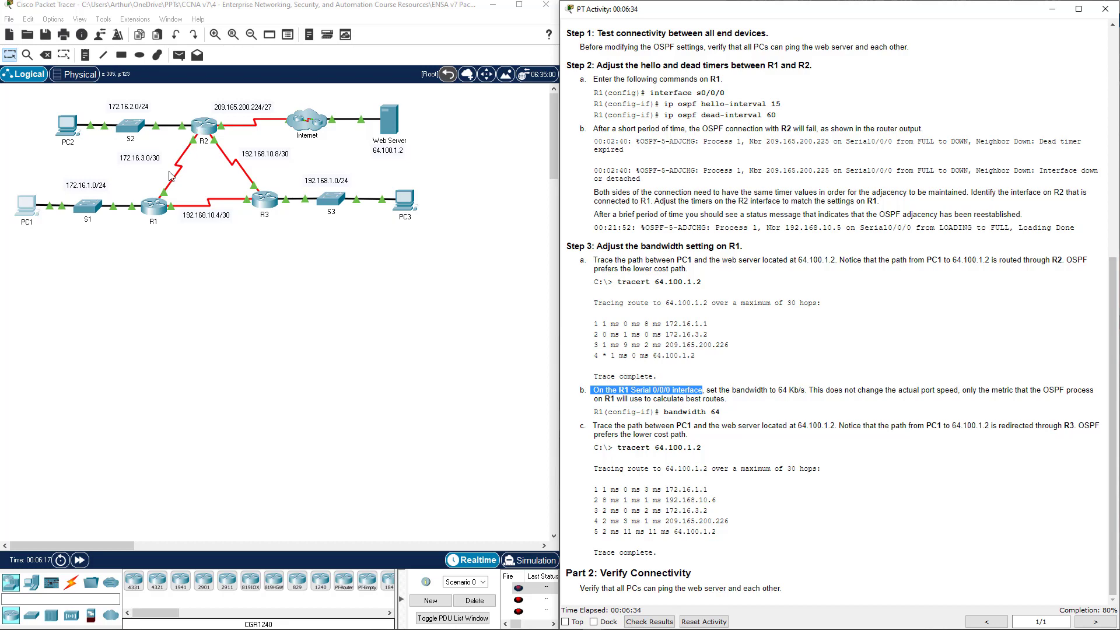
# - Set bandwidth 64 on R1's Serial0/0/0 interface
pyautogui.click(164, 206)
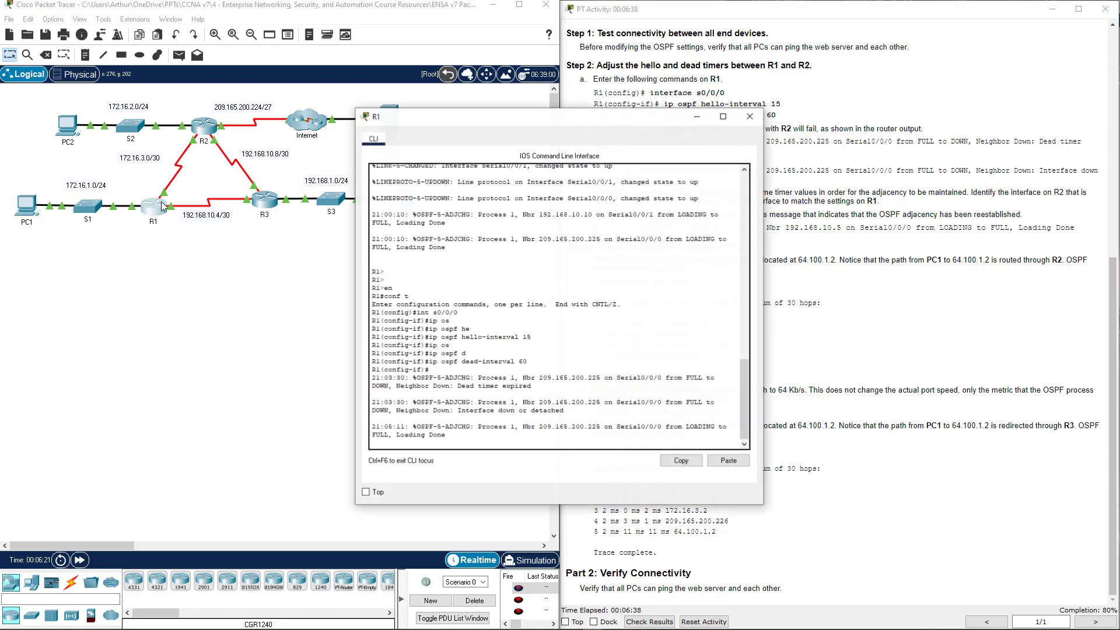
pyautogui.moveTo(511, 120); pyautogui.dragTo(279, 120)
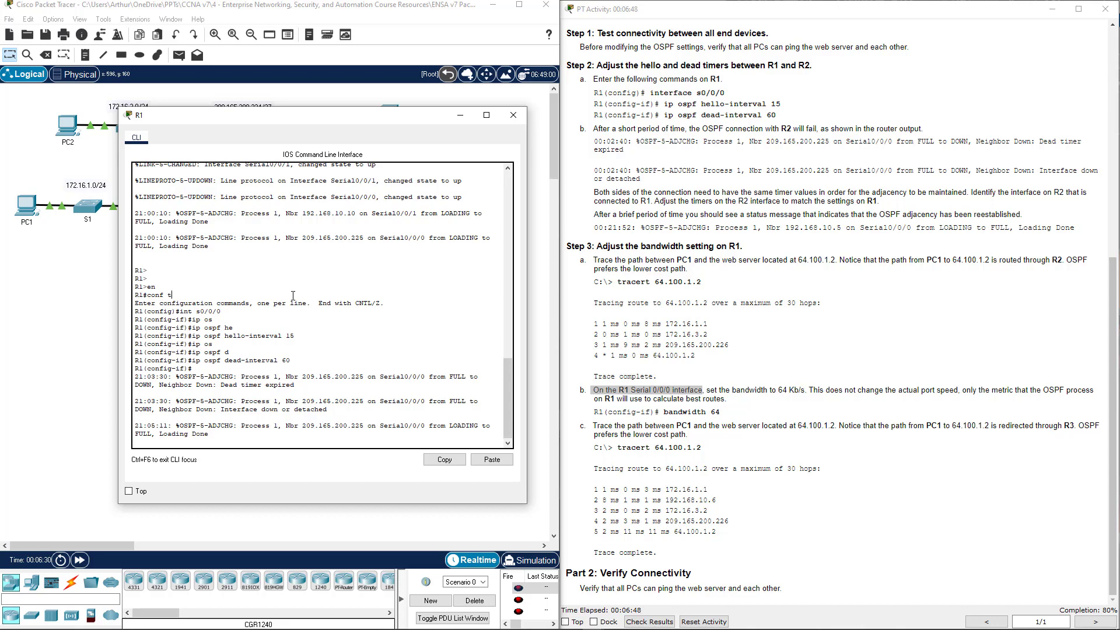
pyautogui.press('Return')
pyautogui.press('Return')
pyautogui.press('Return')
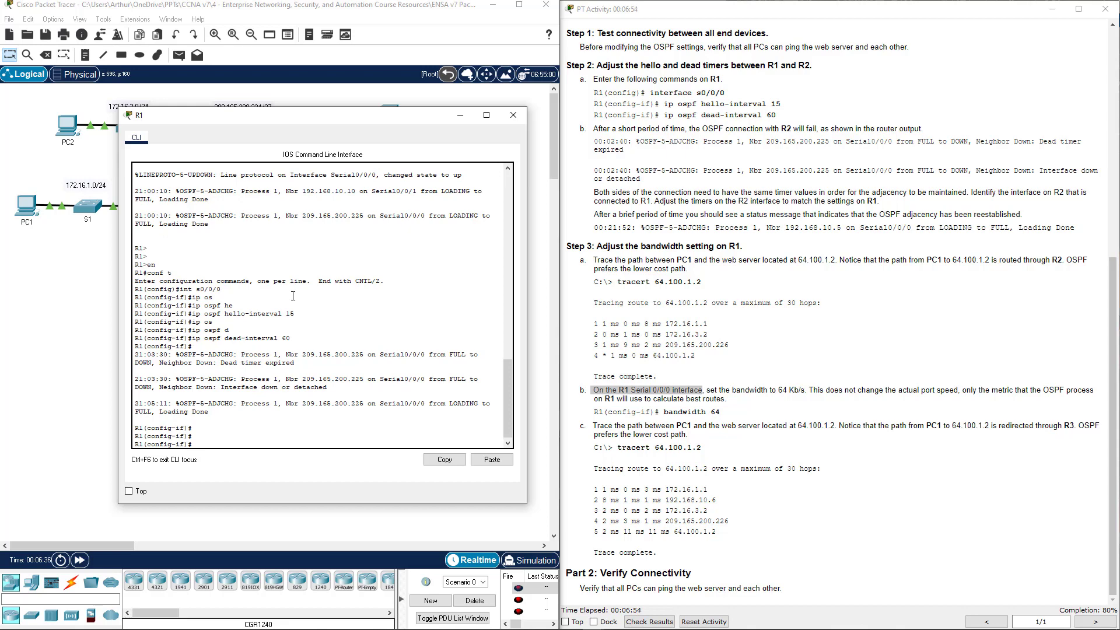
pyautogui.write('ban')
pyautogui.press('Tab')
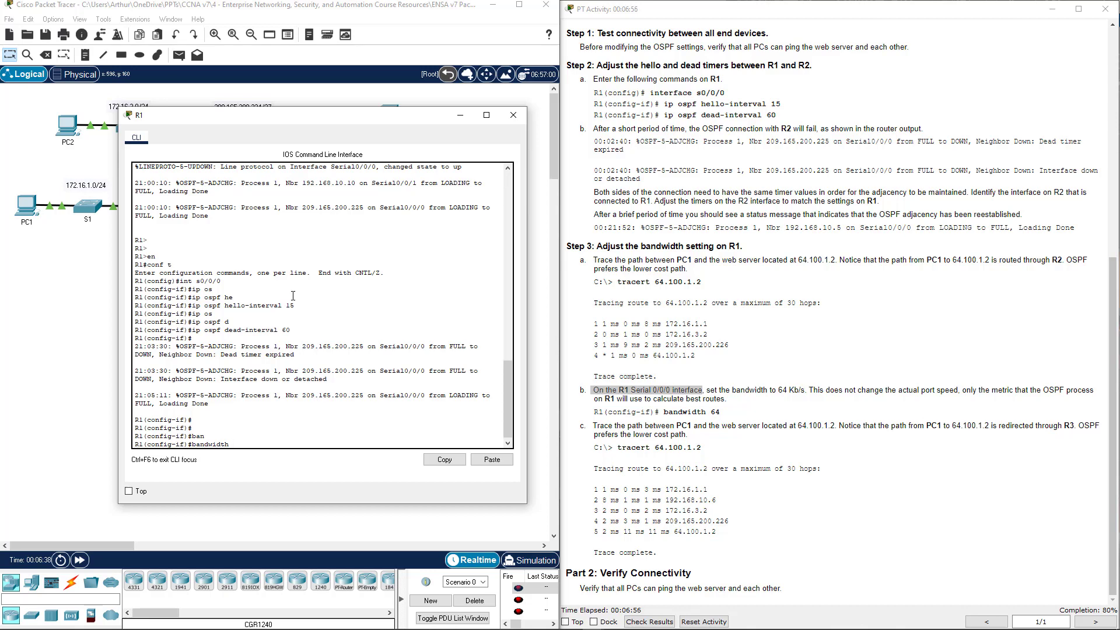
pyautogui.press('Return')
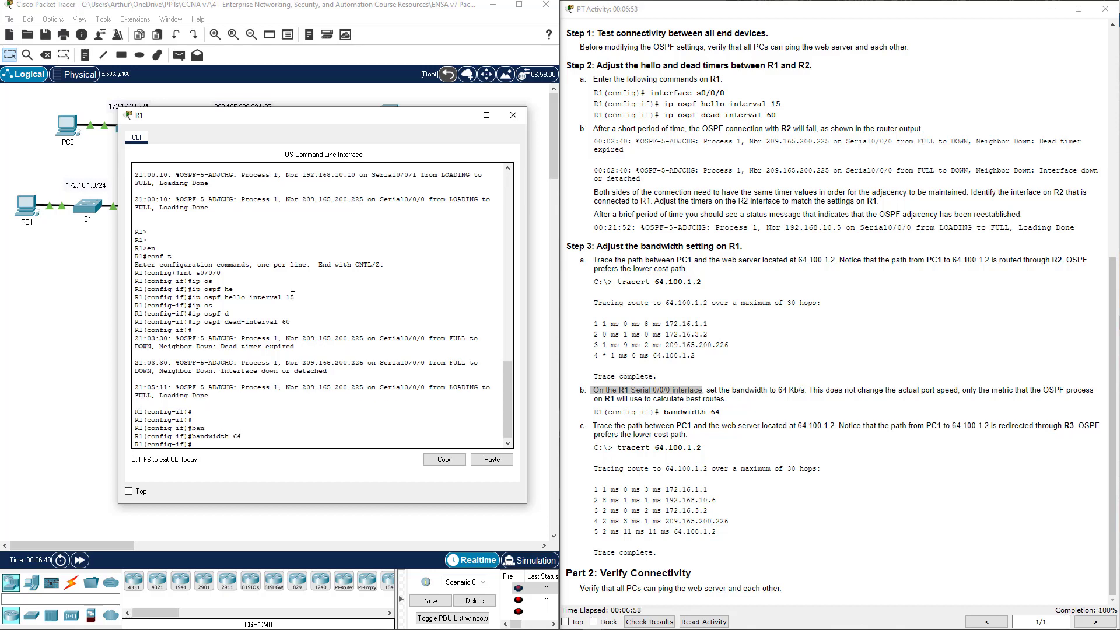
# - Rerun PC1's trace to 64.100.1.2, now five hops via R3's 192.168.10.6
pyautogui.click(514, 115)
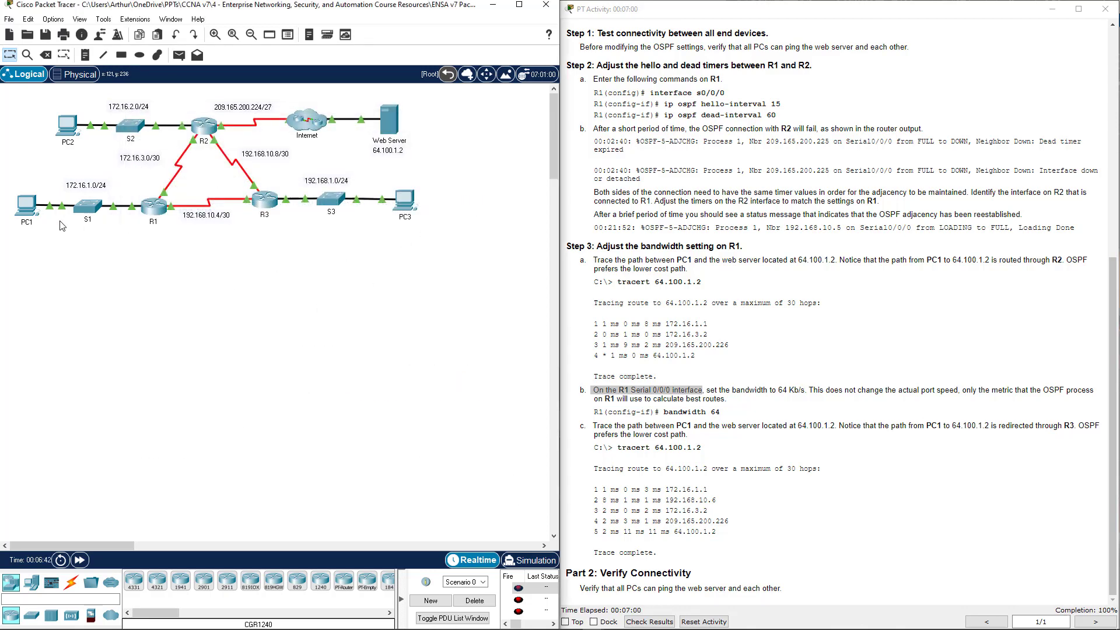
pyautogui.click(26, 206)
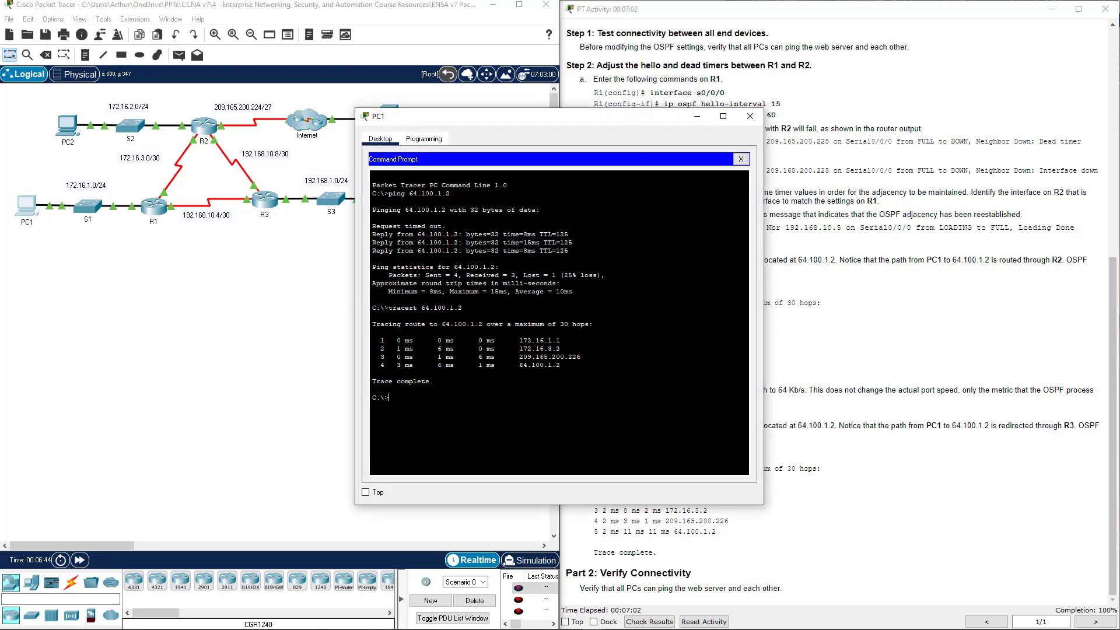
pyautogui.moveTo(592, 118); pyautogui.dragTo(406, 138)
pyautogui.press('Up')
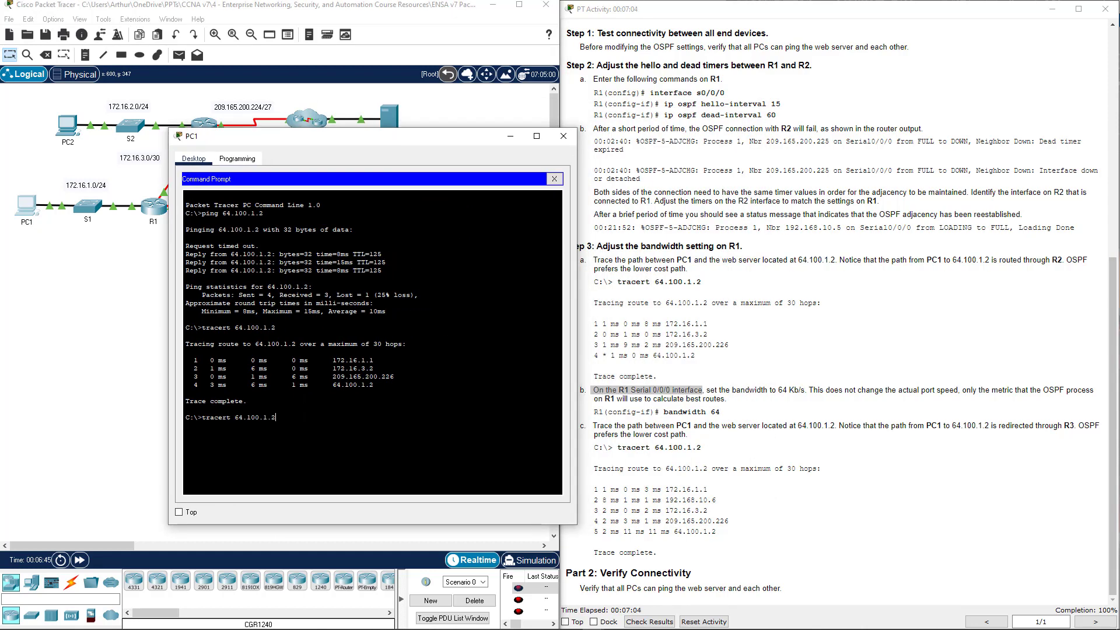
pyautogui.press('Return')
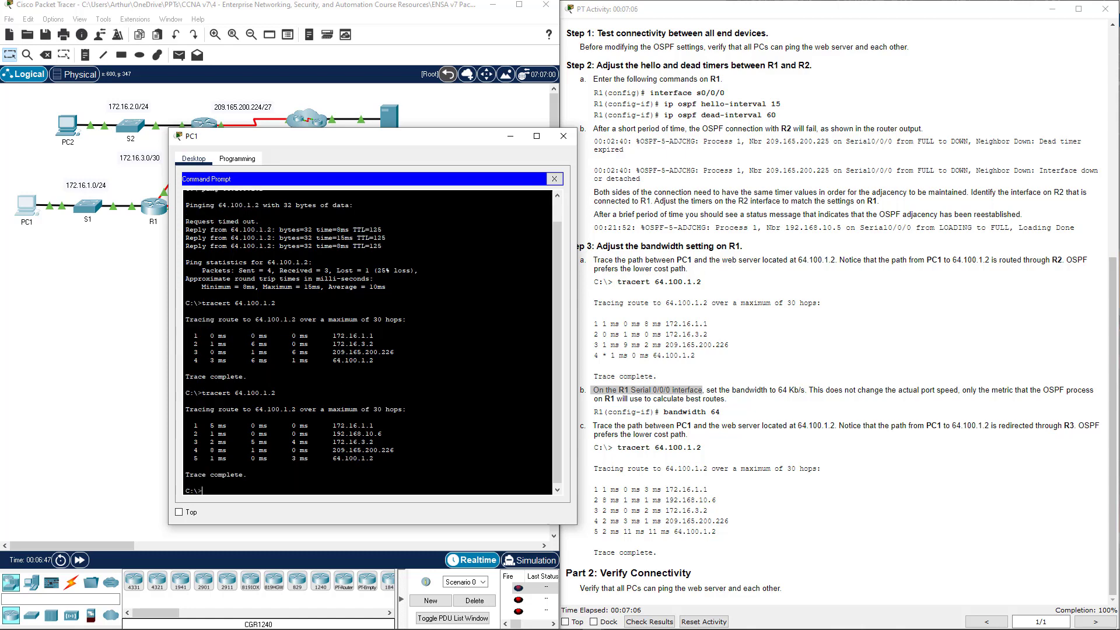
pyautogui.moveTo(373, 135); pyautogui.dragTo(746, 135)
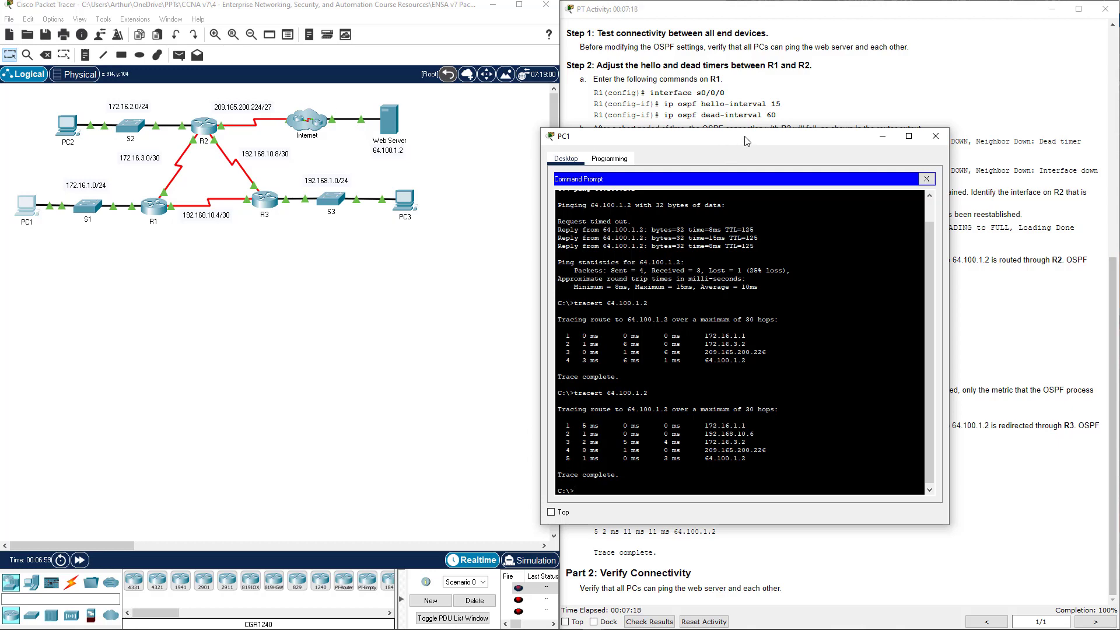
pyautogui.moveTo(748, 142); pyautogui.dragTo(796, 201)
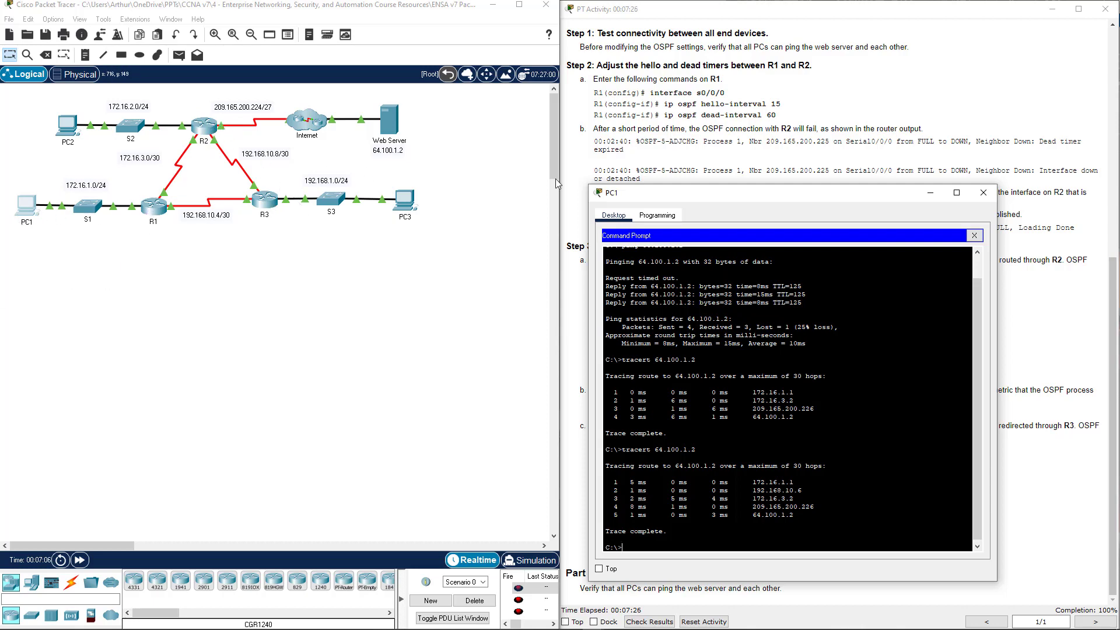
pyautogui.moveTo(747, 196); pyautogui.dragTo(280, 176)
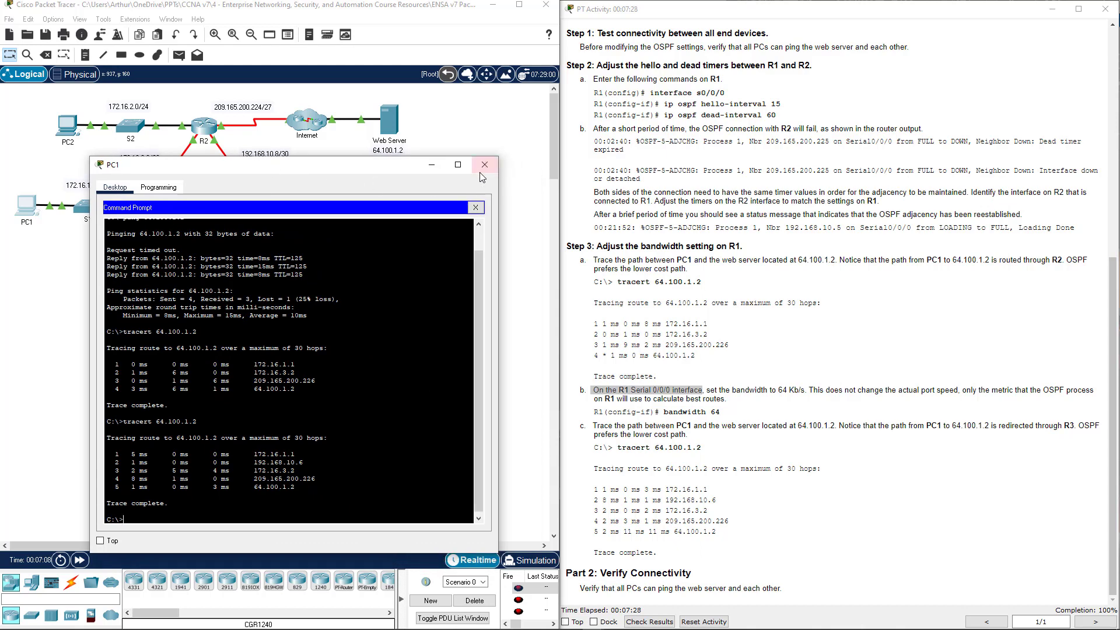
pyautogui.click(464, 173)
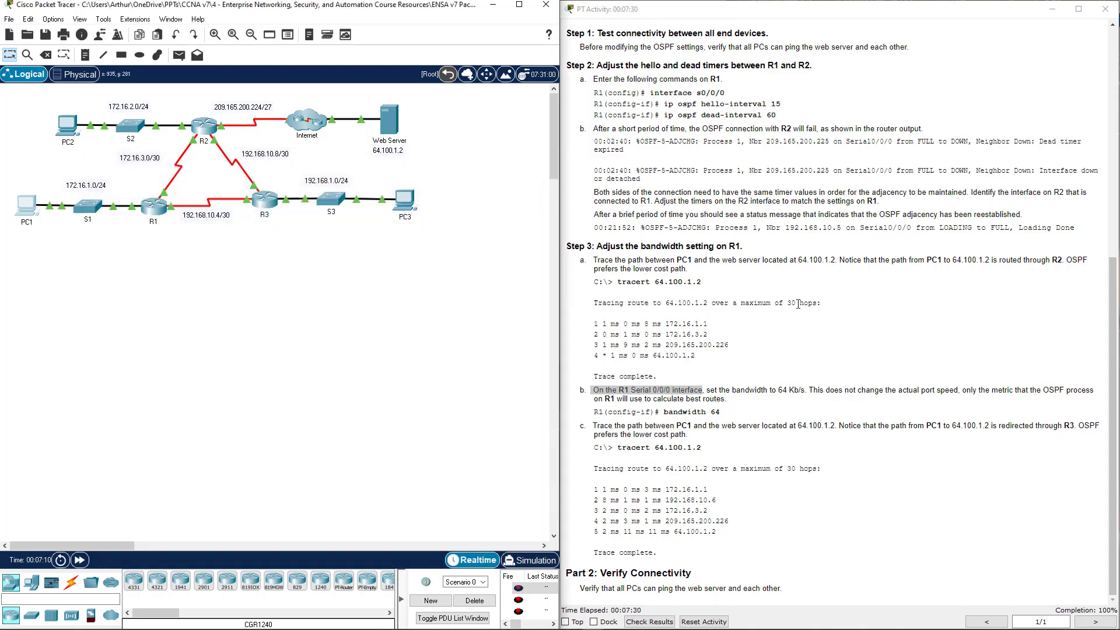
pyautogui.click(794, 453)
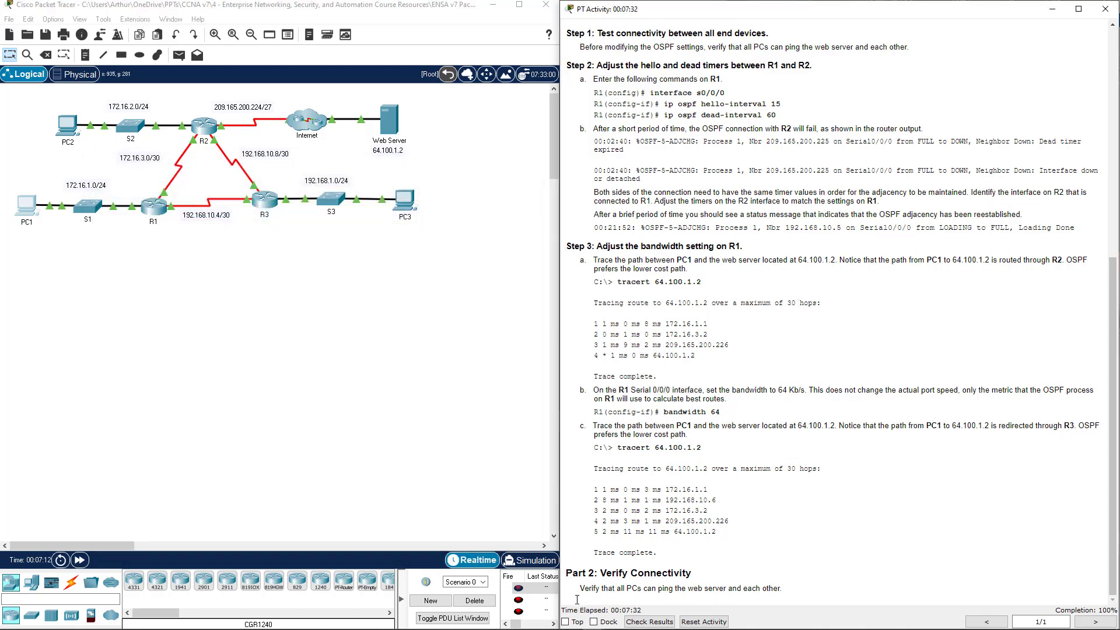
# - Rerun ping 64.100.1.2 on PC2 and close its window
pyautogui.moveTo(583, 590); pyautogui.dragTo(792, 591)
pyautogui.click(755, 543)
pyautogui.click(71, 123)
pyautogui.click(625, 198)
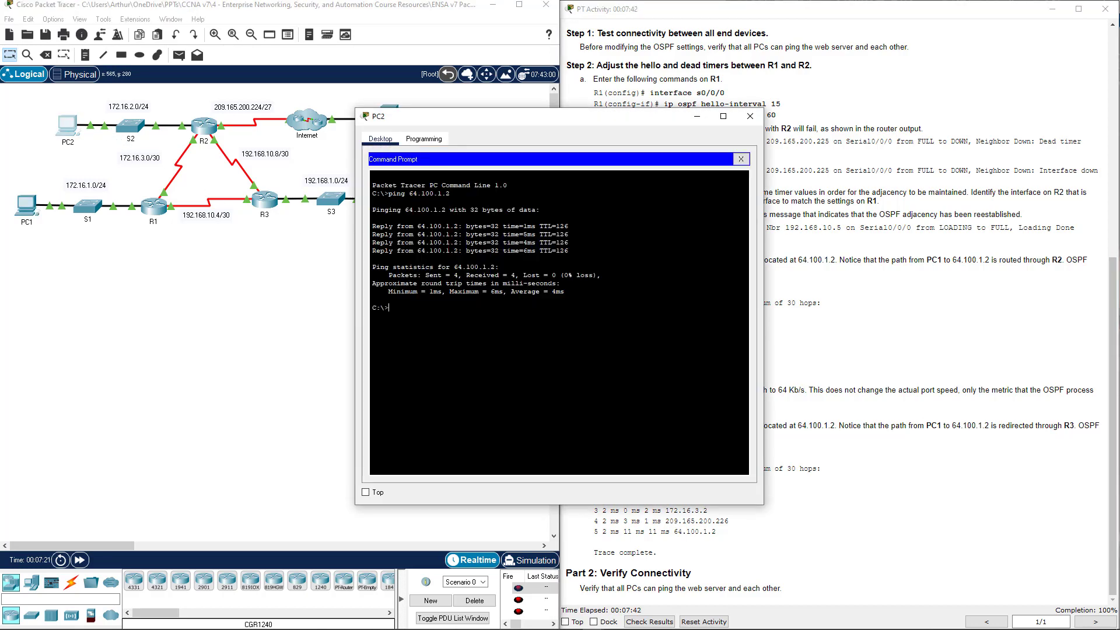
pyautogui.press('Up')
pyautogui.press('Return')
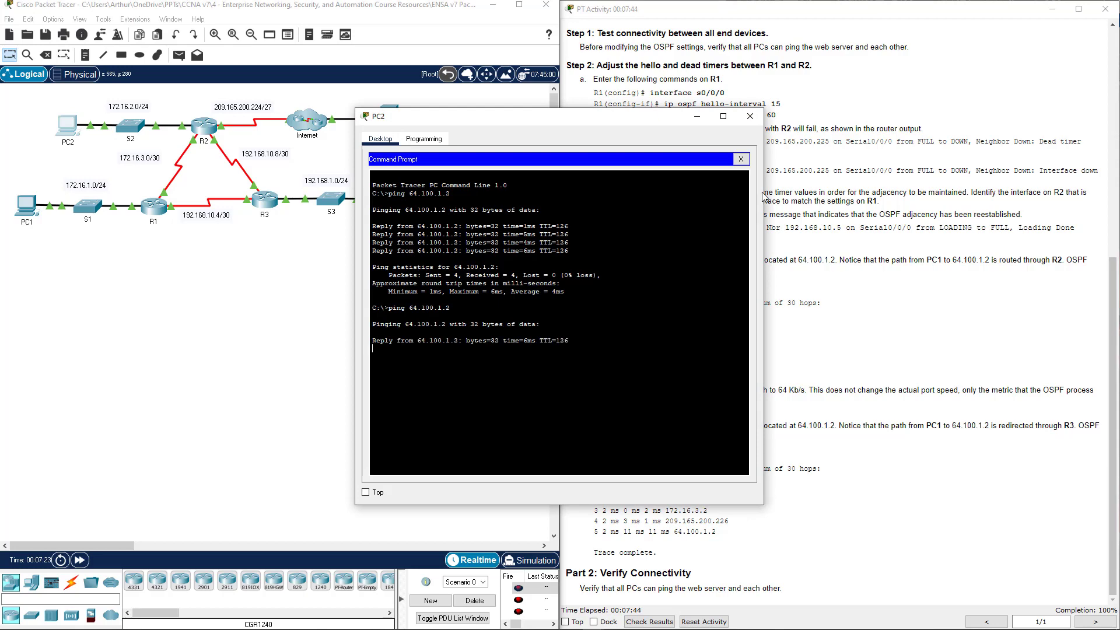
pyautogui.click(751, 116)
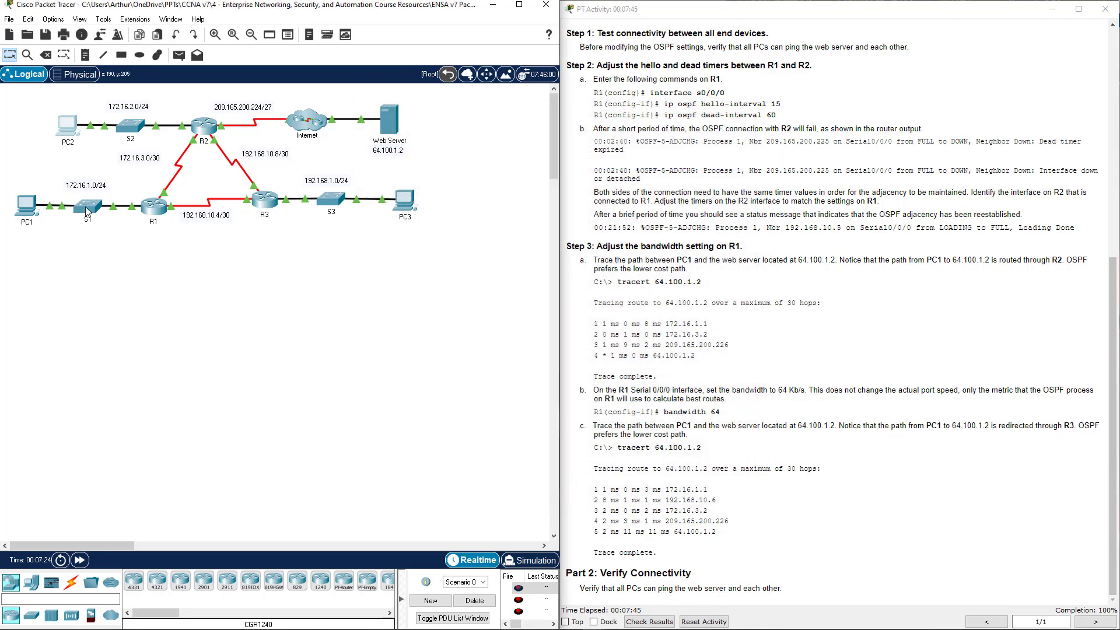
# - Check PC1, then rerun ping 64.100.1.2 on PC3, closing each window
pyautogui.click(26, 206)
pyautogui.click(618, 189)
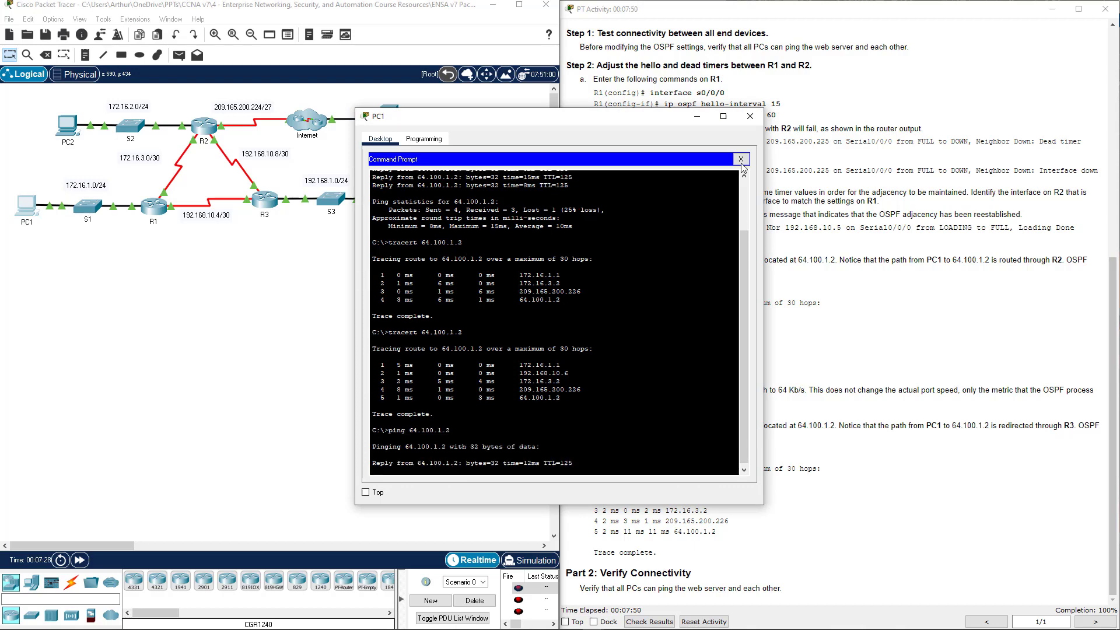
pyautogui.click(751, 116)
pyautogui.click(402, 204)
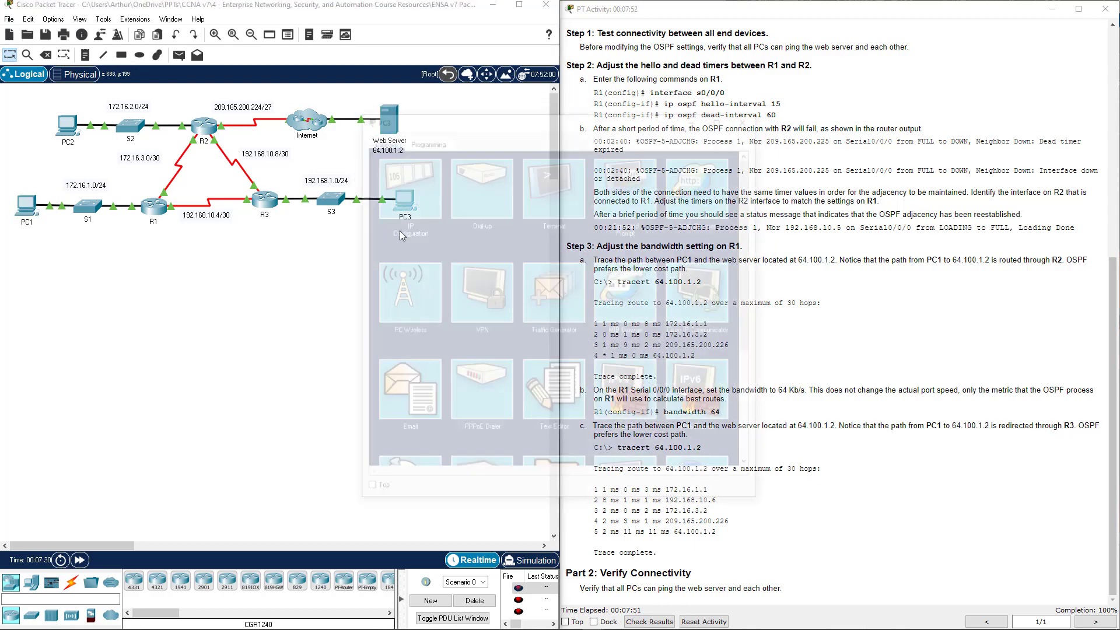
pyautogui.click(604, 195)
pyautogui.press('Up')
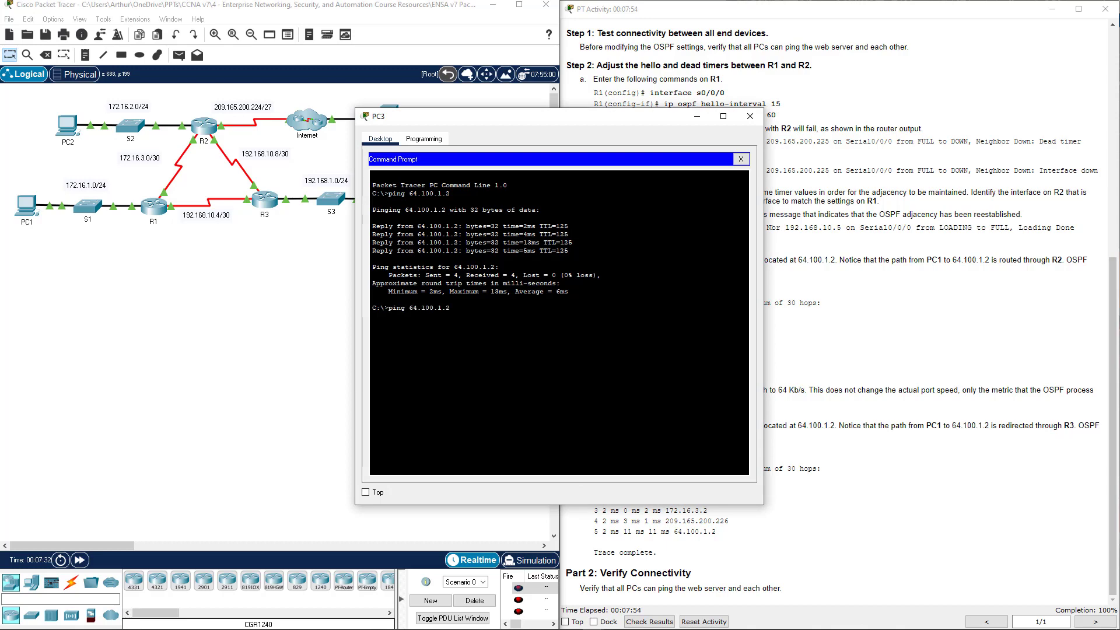
pyautogui.press('Return')
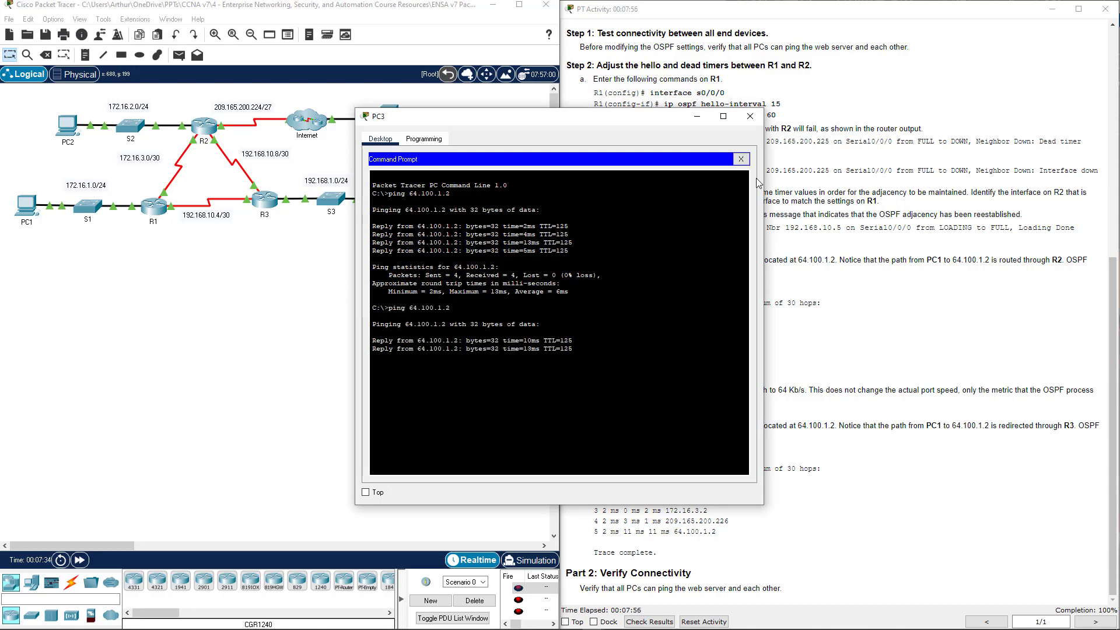
pyautogui.click(750, 116)
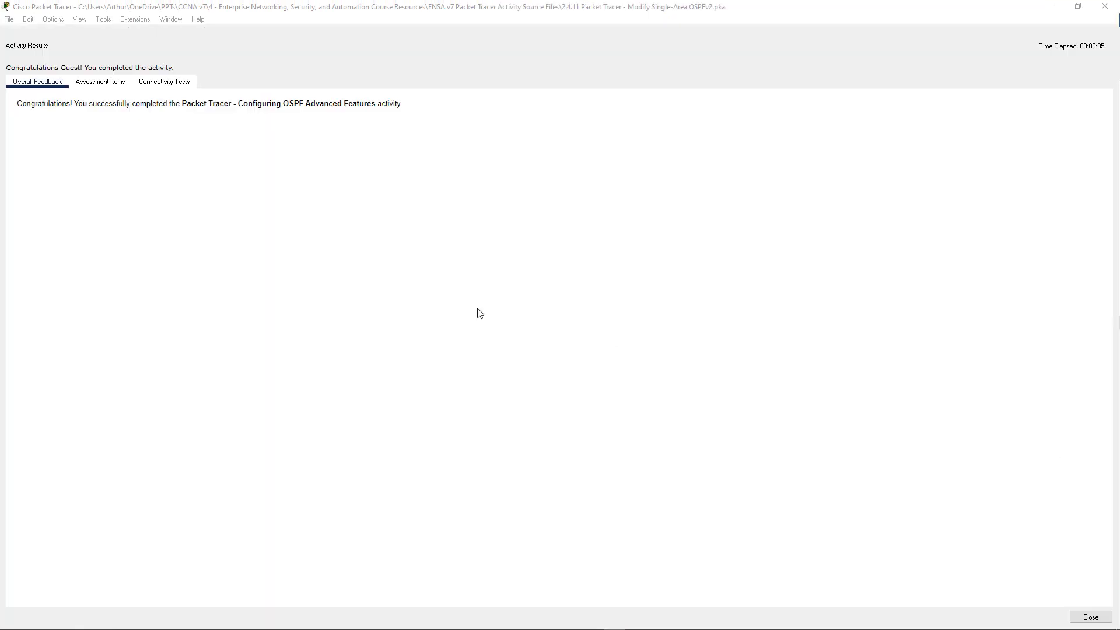
# - Show the Assessment Items list: all five R1 and R2 checks Correct, 25/25
pyautogui.click(98, 80)
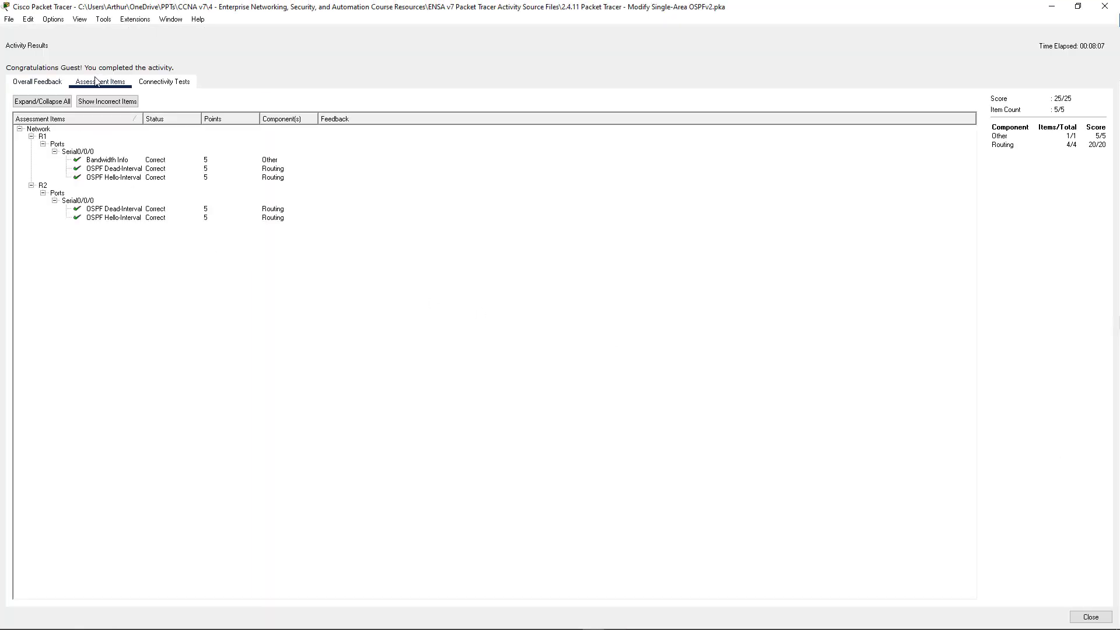